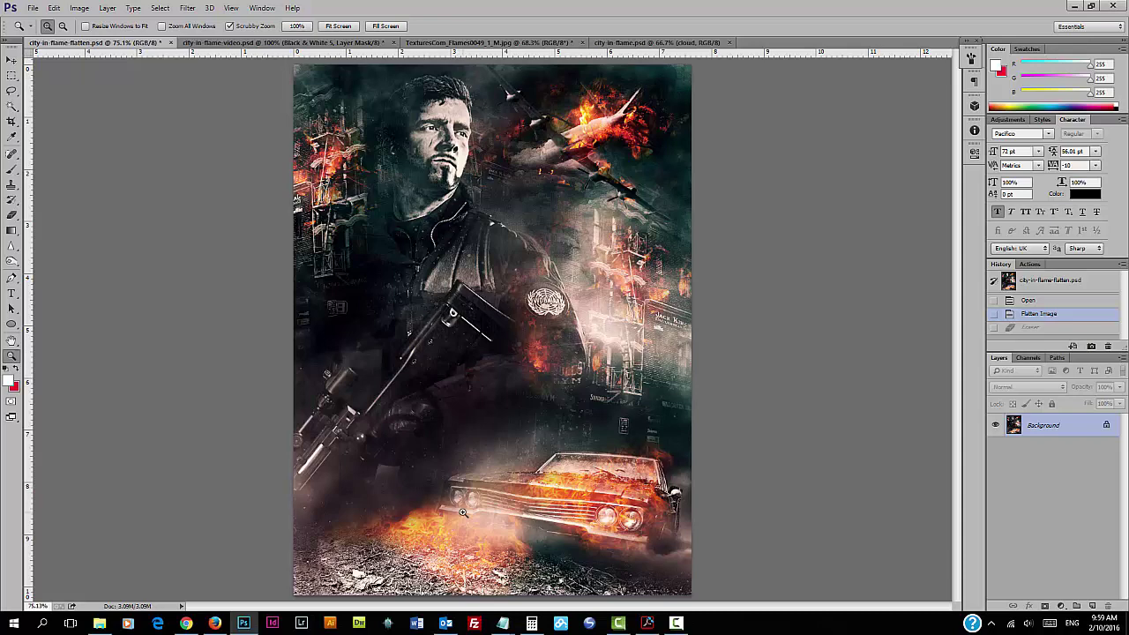
# - Bring up the TexturesCom_Flames0049_1_M.jpg flame texture with its 40 px feathered lasso selection
pyautogui.click(277, 43)
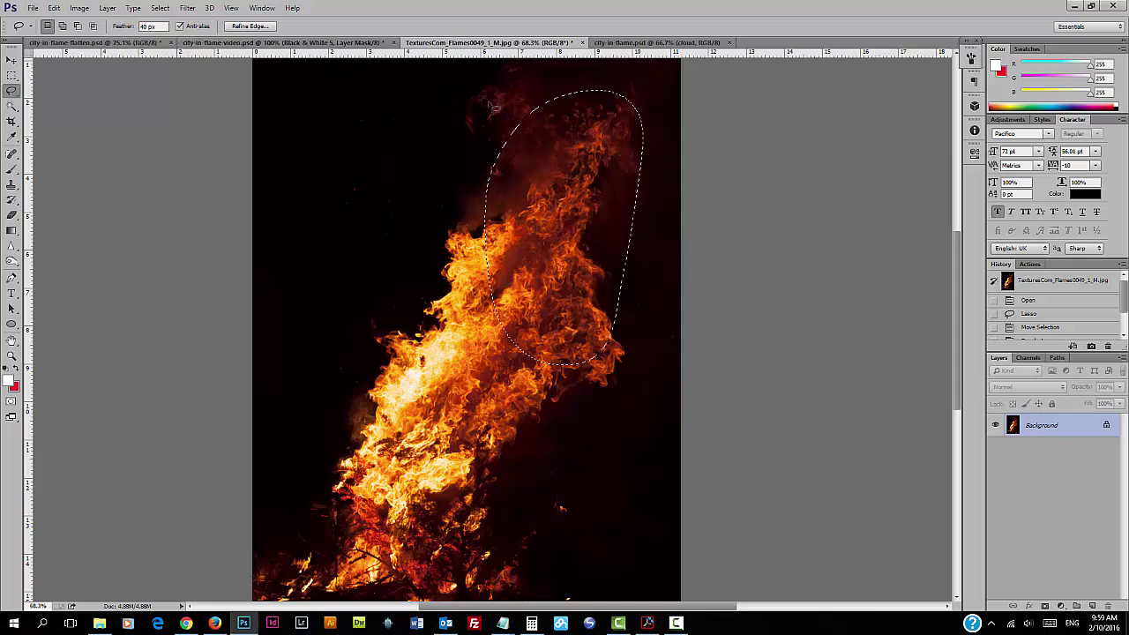
# - Redraw a taller feathered oval around the upper flames, shift it up-right, and copy it
pyautogui.click(580, 123)
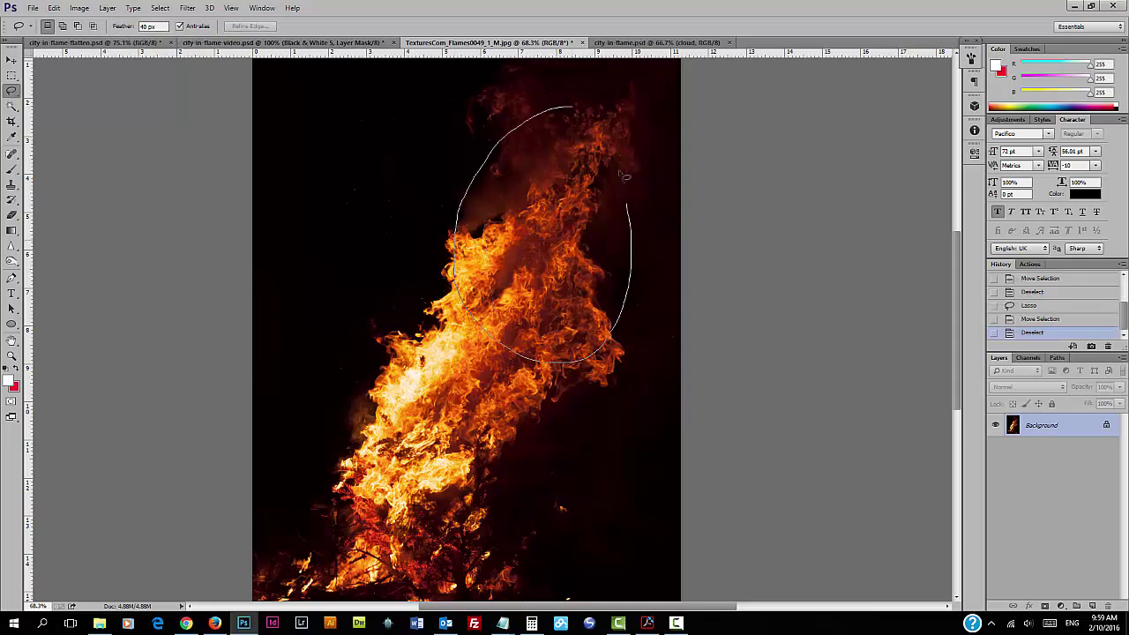
pyautogui.moveTo(594, 128); pyautogui.dragTo(583, 112)
pyautogui.moveTo(581, 197)
pyautogui.mouseDown()
pyautogui.moveTo(605, 158)
pyautogui.moveTo(592, 190)
pyautogui.mouseUp()
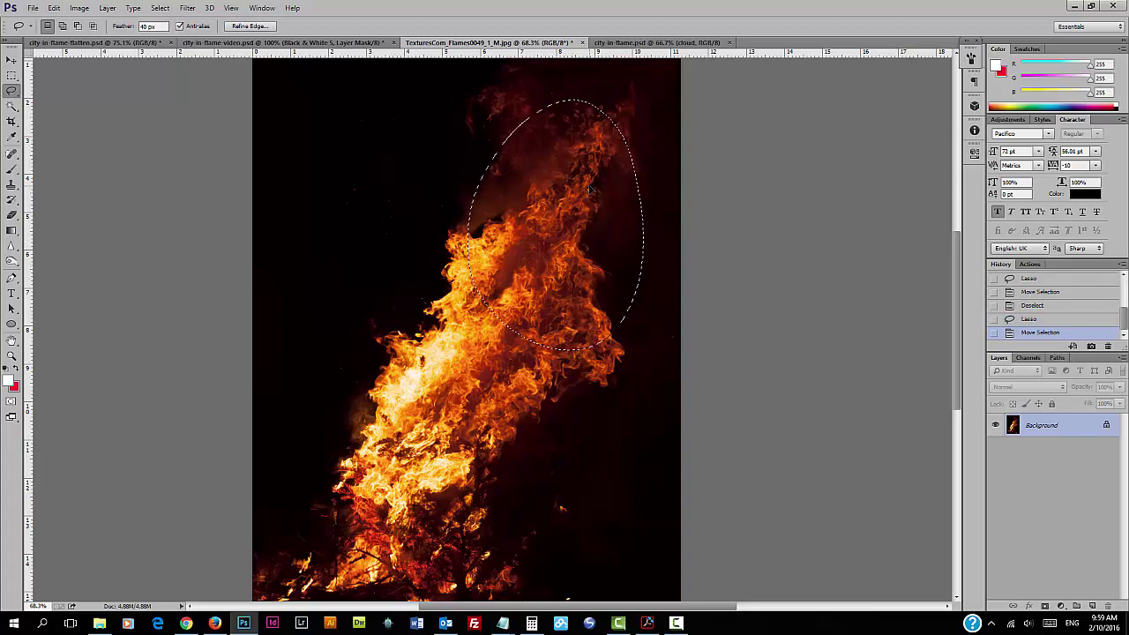
pyautogui.click(54, 8)
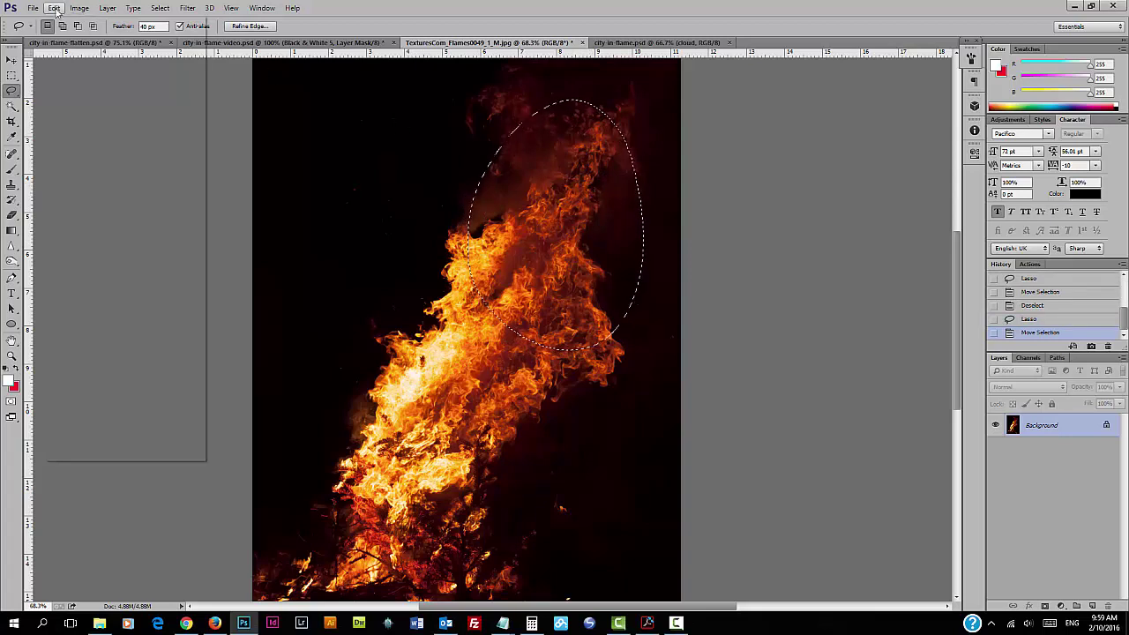
pyautogui.click(88, 85)
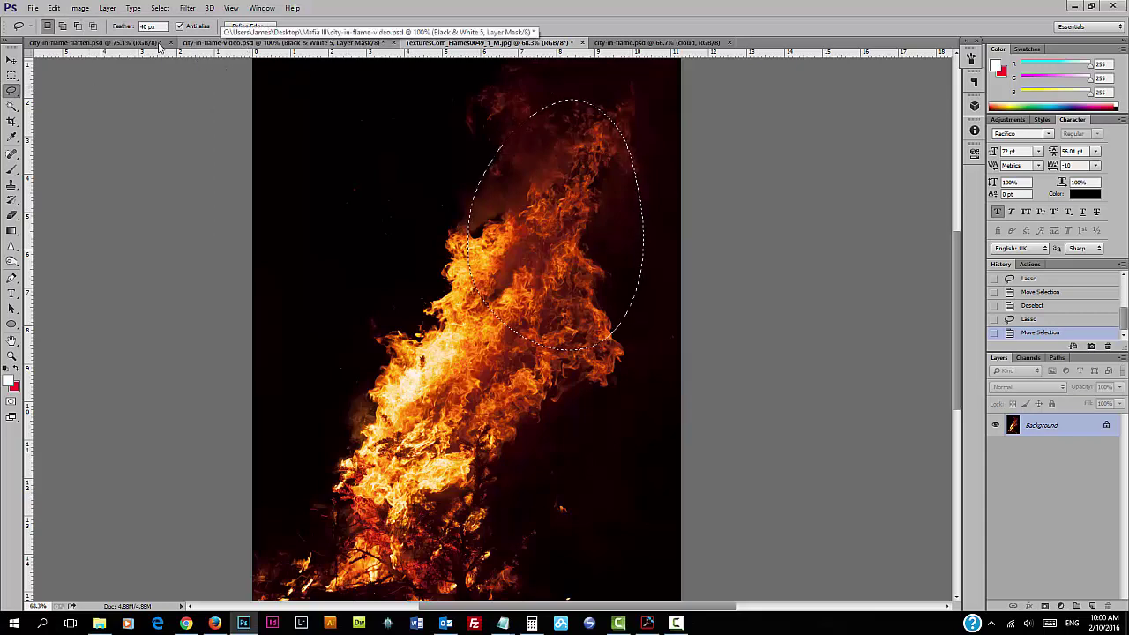
# - Paste the copied flames into city-in-flame-video.psd above the Black & White layer
pyautogui.click(280, 42)
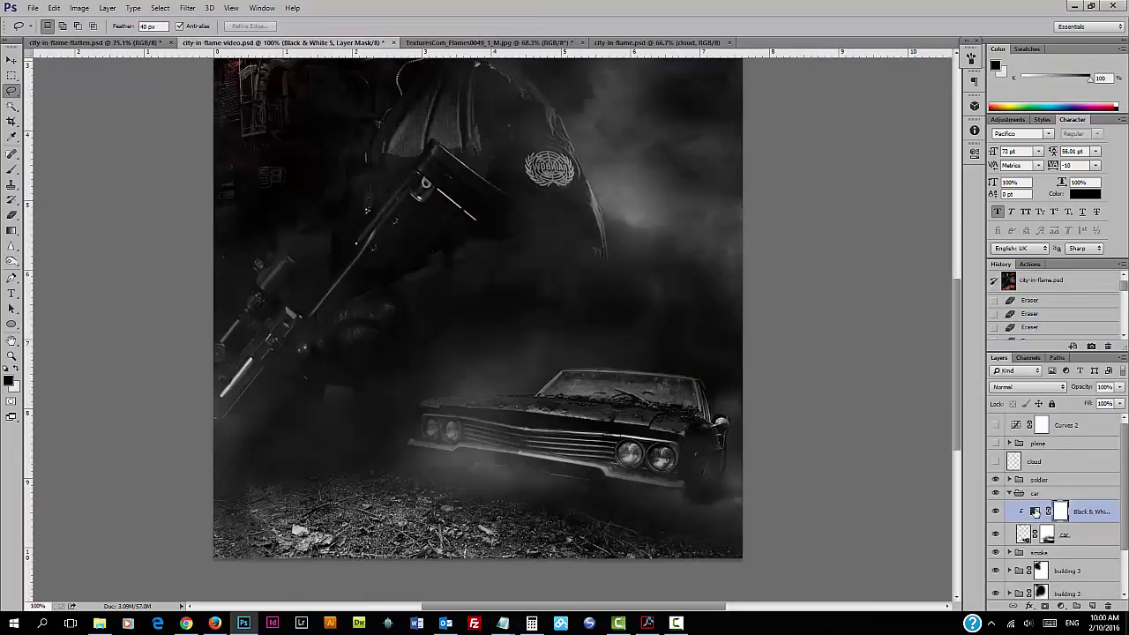
pyautogui.click(1033, 512)
pyautogui.hotkey('ctrl', 'v')
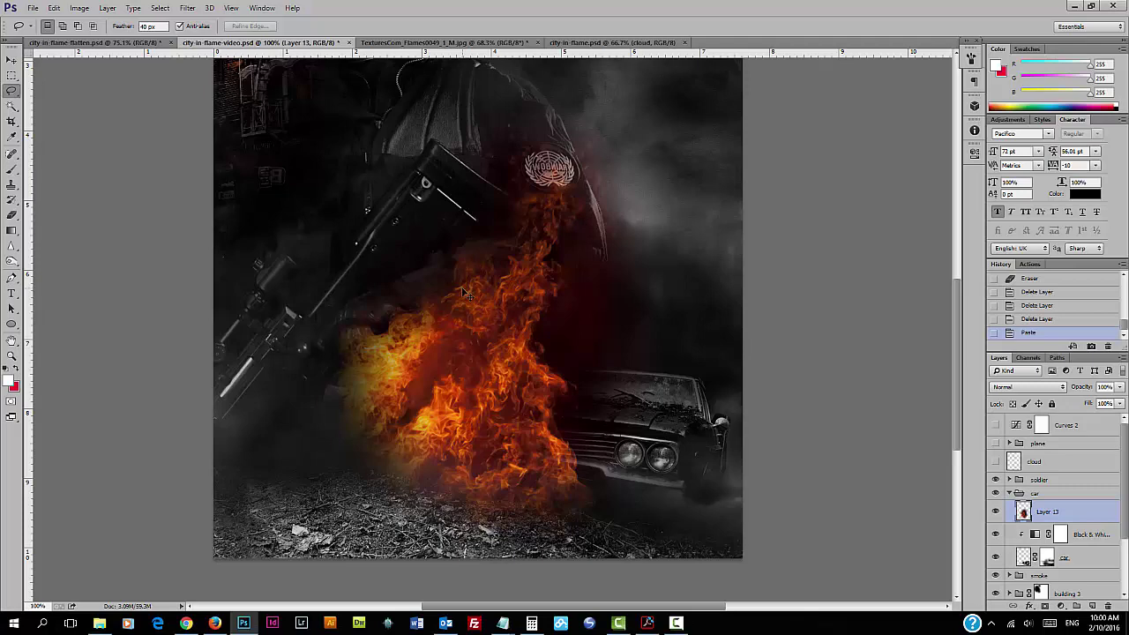
# - Rotate the flames about 78°, scale them to about 83%, and position them over the car
pyautogui.hotkey('ctrl', 't')
pyautogui.moveTo(764, 345); pyautogui.dragTo(669, 522)
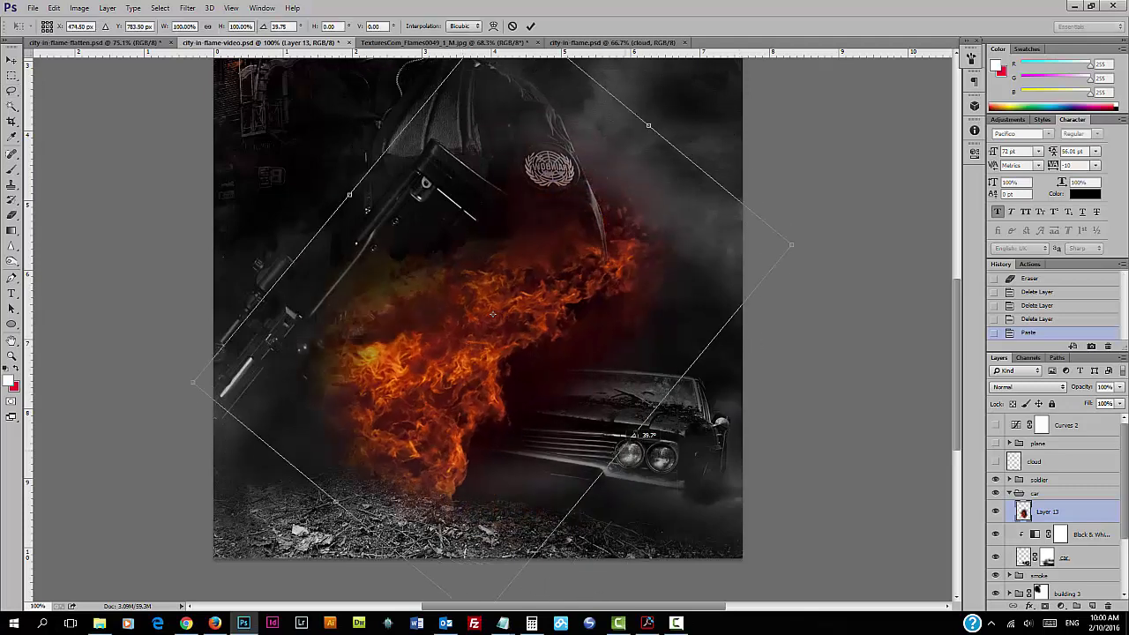
pyautogui.moveTo(589, 380); pyautogui.dragTo(661, 432)
pyautogui.moveTo(811, 476); pyautogui.dragTo(694, 601)
pyautogui.moveTo(783, 399); pyautogui.dragTo(785, 425)
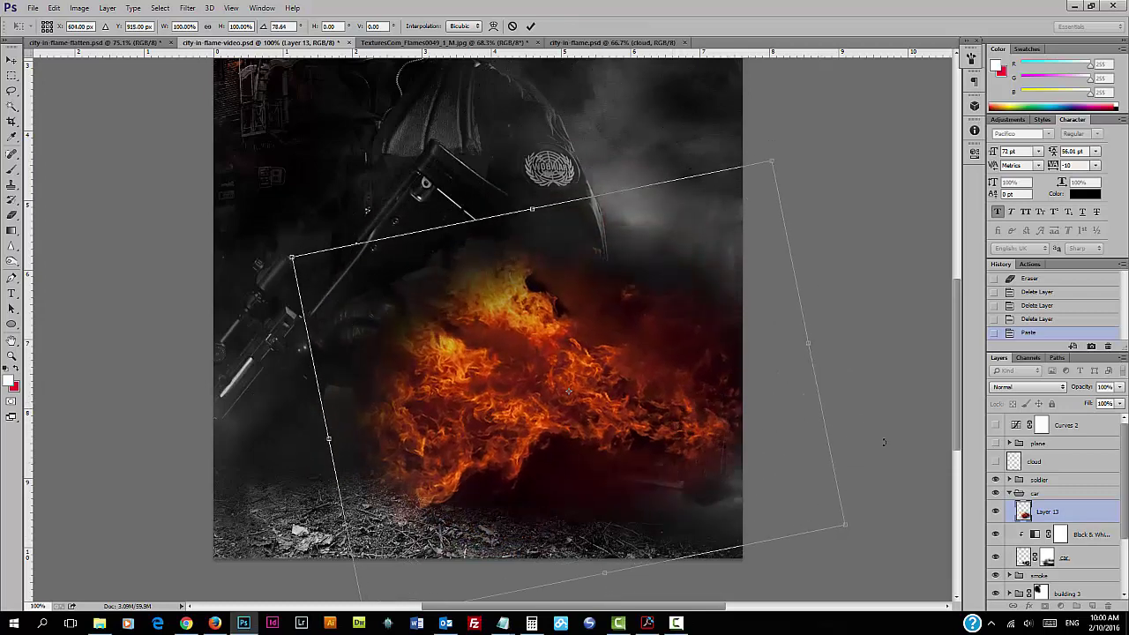
pyautogui.moveTo(655, 398); pyautogui.dragTo(687, 415)
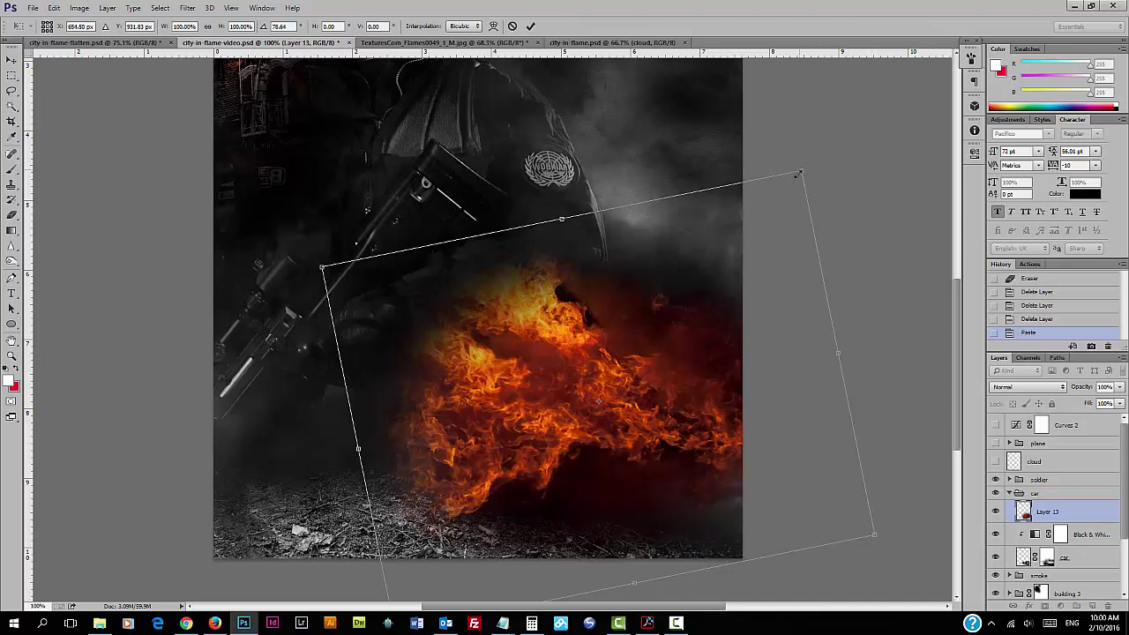
pyautogui.moveTo(798, 175); pyautogui.dragTo(757, 227)
pyautogui.moveTo(662, 373); pyautogui.dragTo(641, 357)
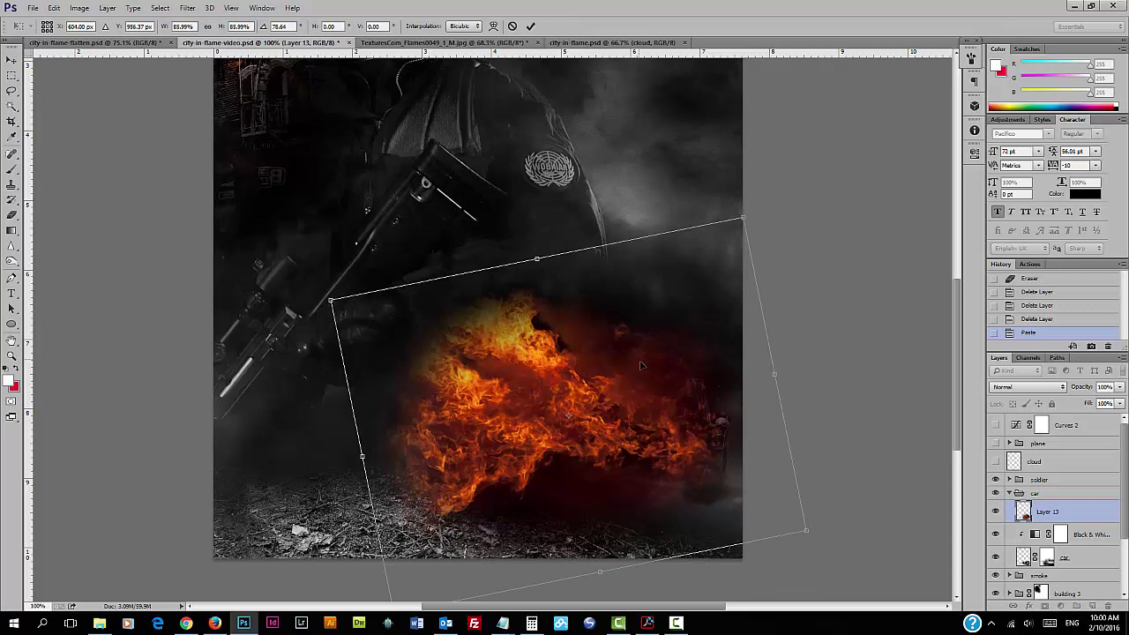
pyautogui.moveTo(633, 465); pyautogui.dragTo(646, 470)
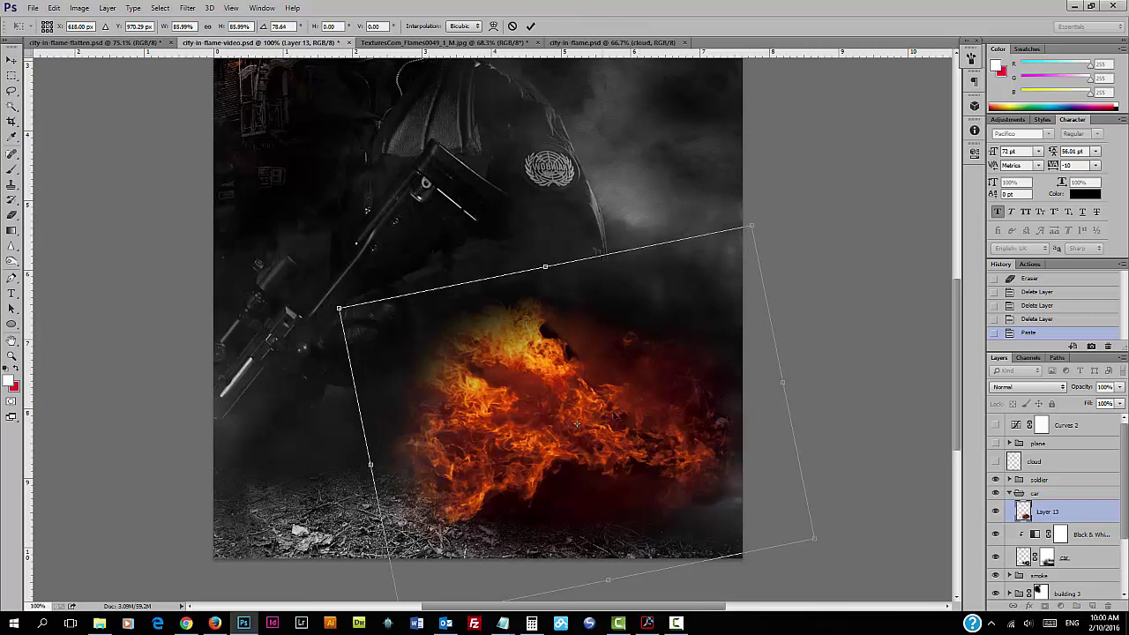
pyautogui.moveTo(750, 226); pyautogui.dragTo(746, 238)
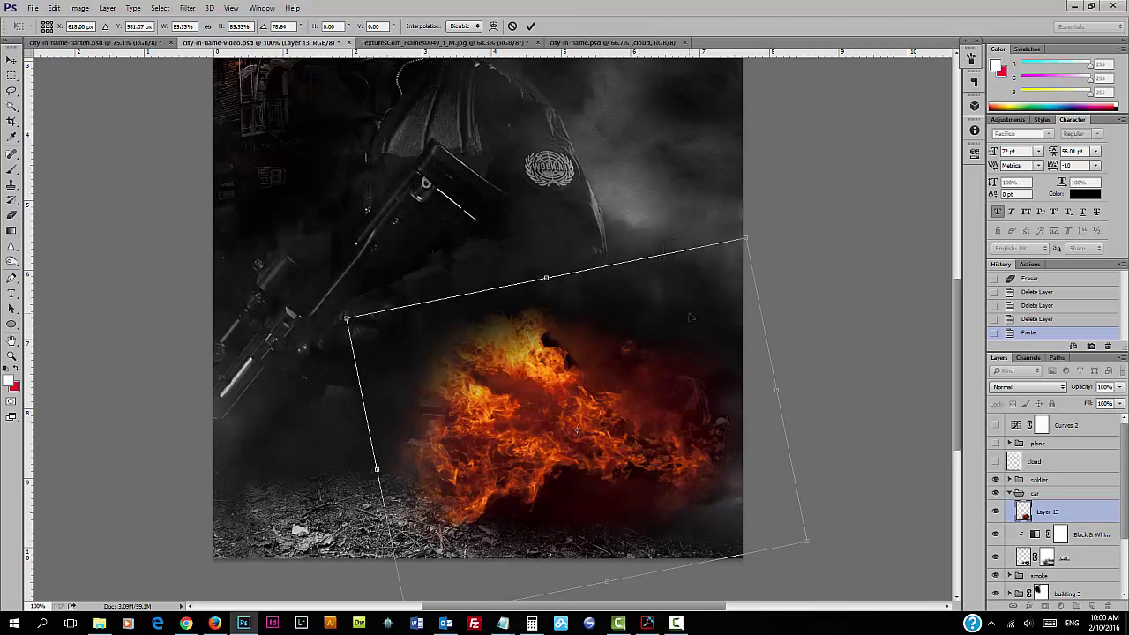
pyautogui.press('l')
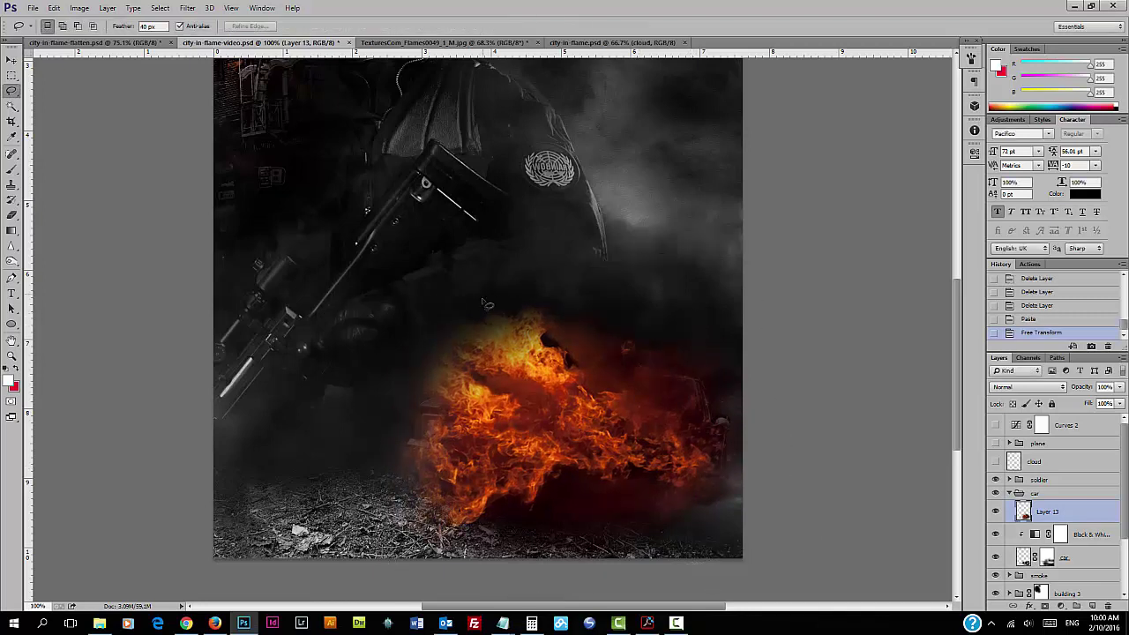
# - Erase the flames spilling above the car with a soft 175 px eraser at 60% opacity
pyautogui.click(11, 215)
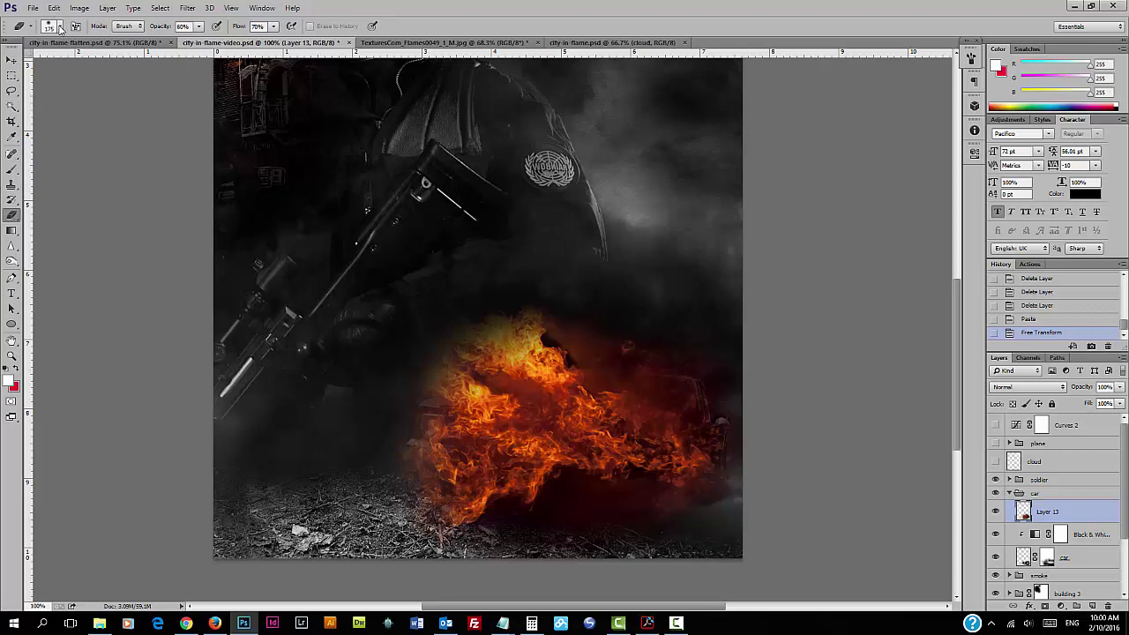
pyautogui.click(60, 27)
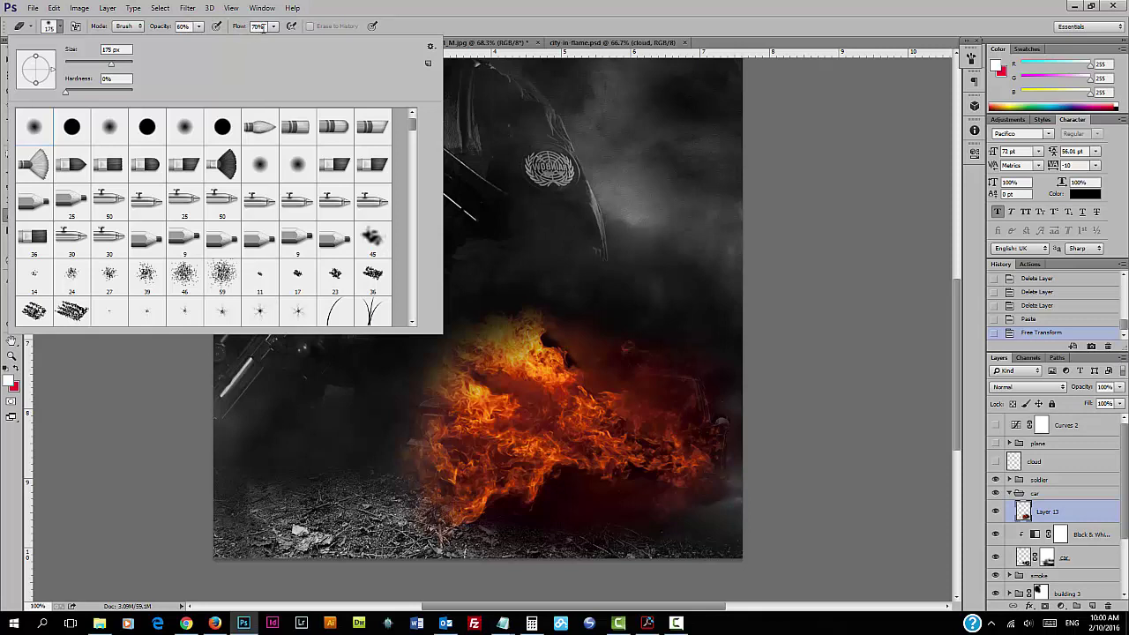
pyautogui.click(406, 14)
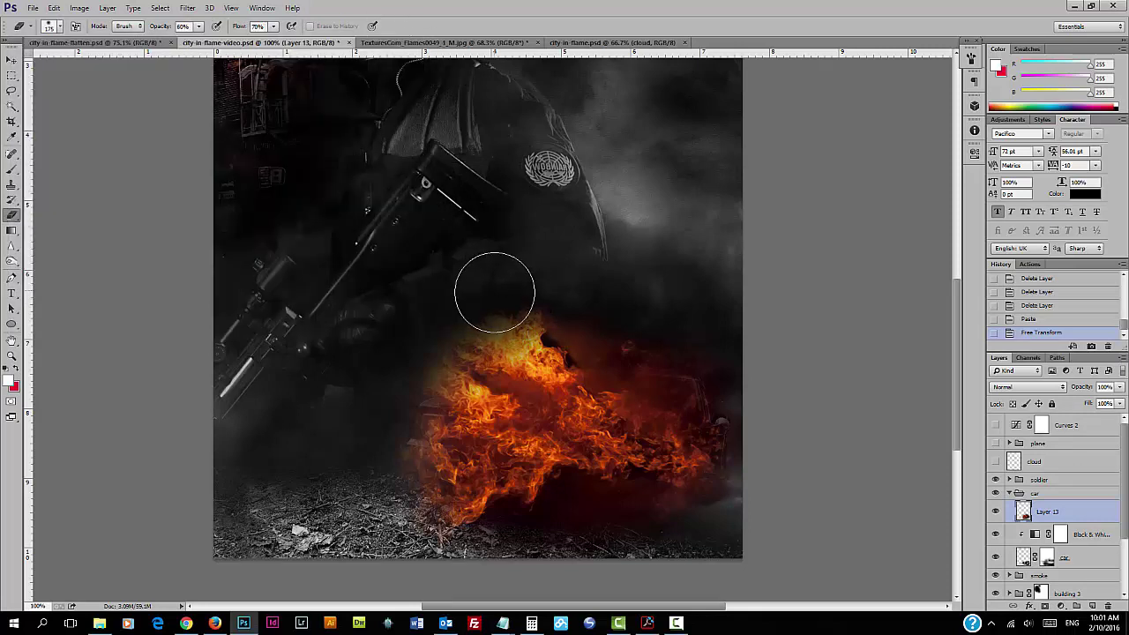
pyautogui.moveTo(493, 292)
pyautogui.mouseDown()
pyautogui.moveTo(542, 305)
pyautogui.moveTo(446, 344)
pyautogui.moveTo(541, 355)
pyautogui.moveTo(545, 339)
pyautogui.moveTo(462, 355)
pyautogui.moveTo(518, 354)
pyautogui.moveTo(425, 381)
pyautogui.moveTo(369, 451)
pyautogui.moveTo(449, 521)
pyautogui.moveTo(470, 357)
pyautogui.moveTo(531, 353)
pyautogui.moveTo(608, 327)
pyautogui.moveTo(635, 332)
pyautogui.moveTo(692, 351)
pyautogui.moveTo(750, 482)
pyautogui.moveTo(687, 538)
pyautogui.moveTo(472, 513)
pyautogui.moveTo(513, 501)
pyautogui.moveTo(413, 466)
pyautogui.moveTo(541, 502)
pyautogui.moveTo(548, 509)
pyautogui.moveTo(527, 501)
pyautogui.moveTo(539, 513)
pyautogui.moveTo(686, 532)
pyautogui.moveTo(677, 511)
pyautogui.moveTo(703, 455)
pyautogui.moveTo(659, 364)
pyautogui.moveTo(637, 356)
pyautogui.moveTo(515, 383)
pyautogui.moveTo(500, 494)
pyautogui.moveTo(439, 494)
pyautogui.moveTo(666, 530)
pyautogui.moveTo(615, 451)
pyautogui.moveTo(497, 421)
pyautogui.moveTo(610, 421)
pyautogui.moveTo(703, 511)
pyautogui.moveTo(607, 517)
pyautogui.moveTo(706, 517)
pyautogui.mouseUp()
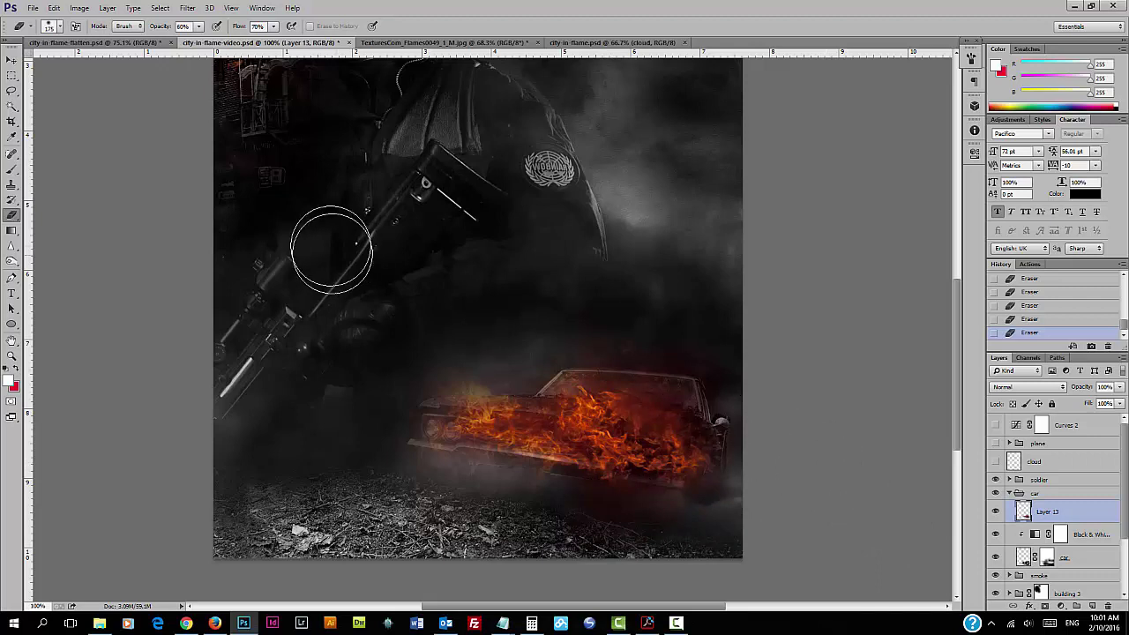
# - Raise the flames' Levels black input point to about 33 to darken them
pyautogui.click(78, 8)
pyautogui.moveTo(109, 43)
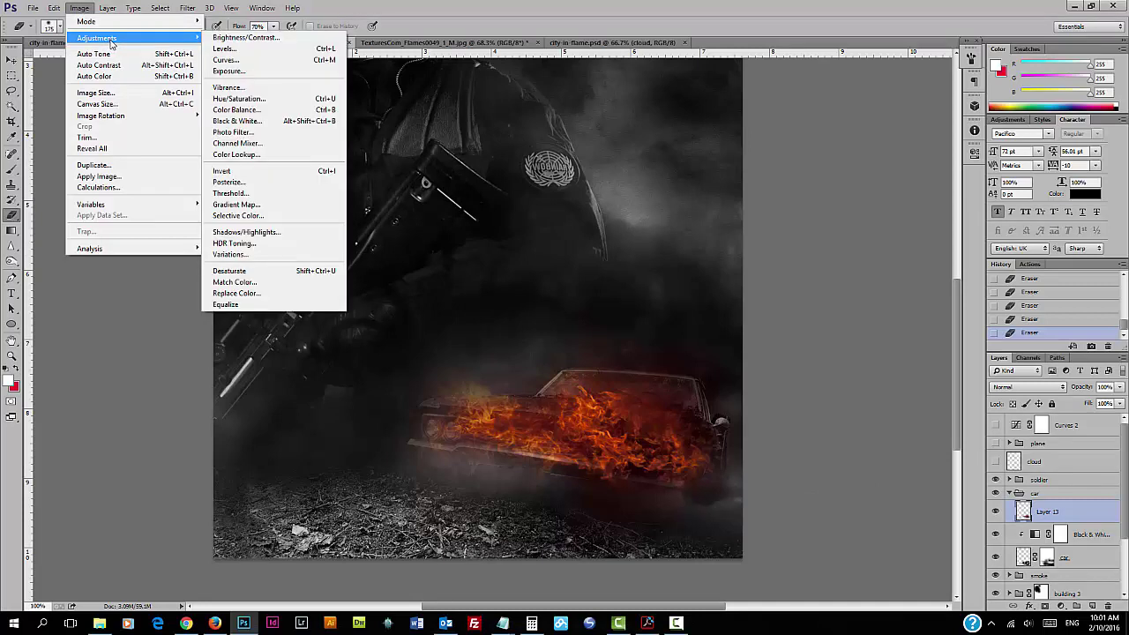
pyautogui.click(262, 51)
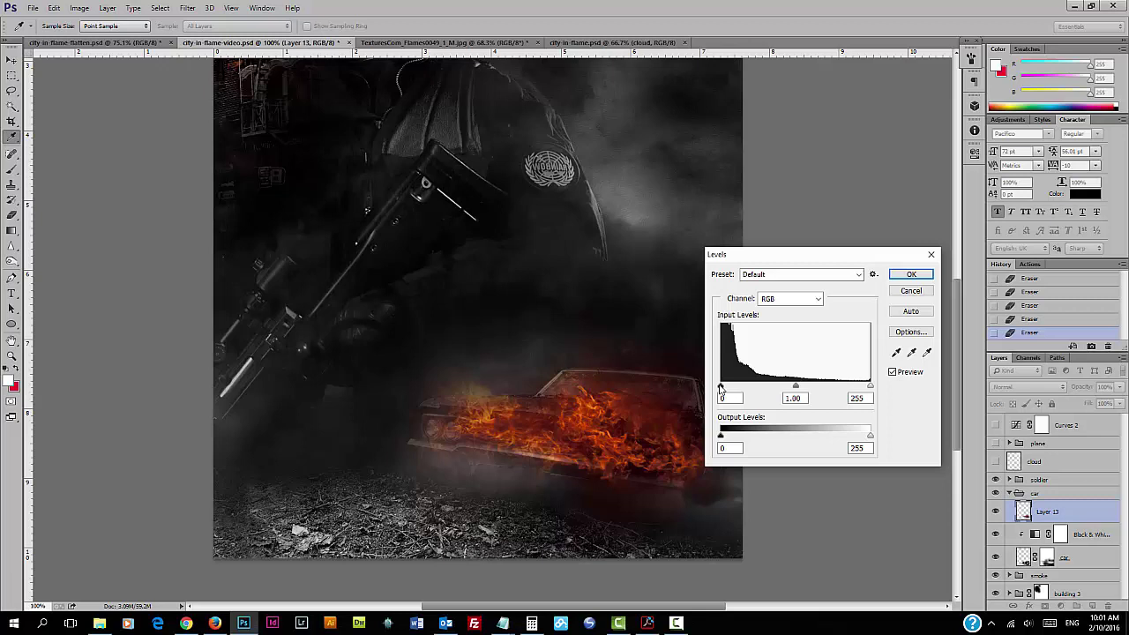
pyautogui.moveTo(720, 385); pyautogui.dragTo(736, 389)
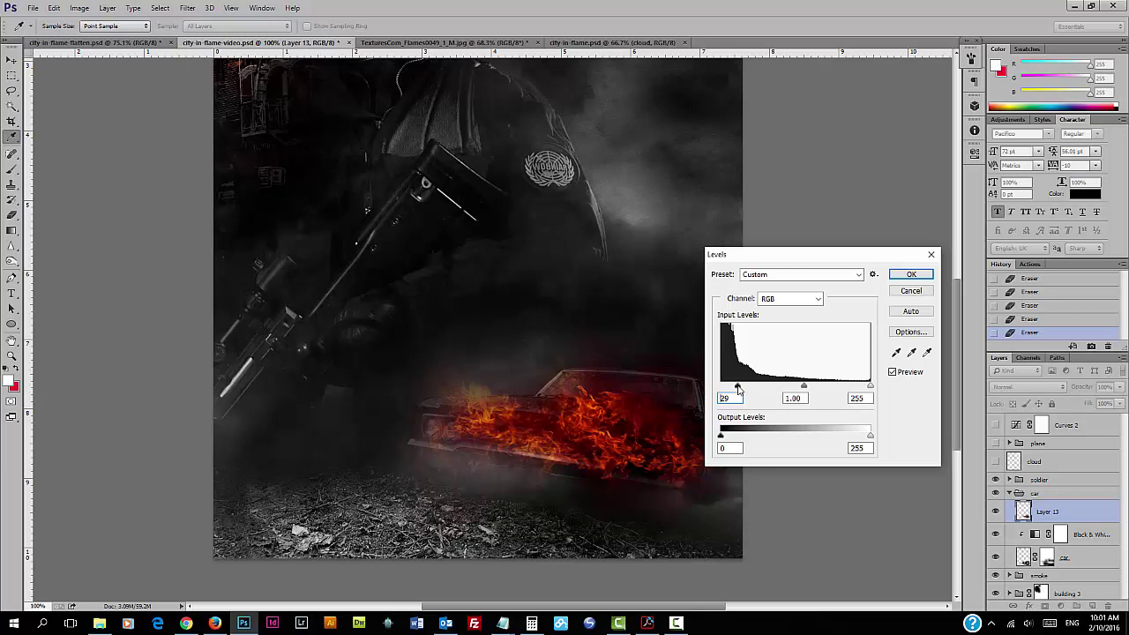
pyautogui.moveTo(739, 389); pyautogui.dragTo(737, 389)
pyautogui.click(912, 274)
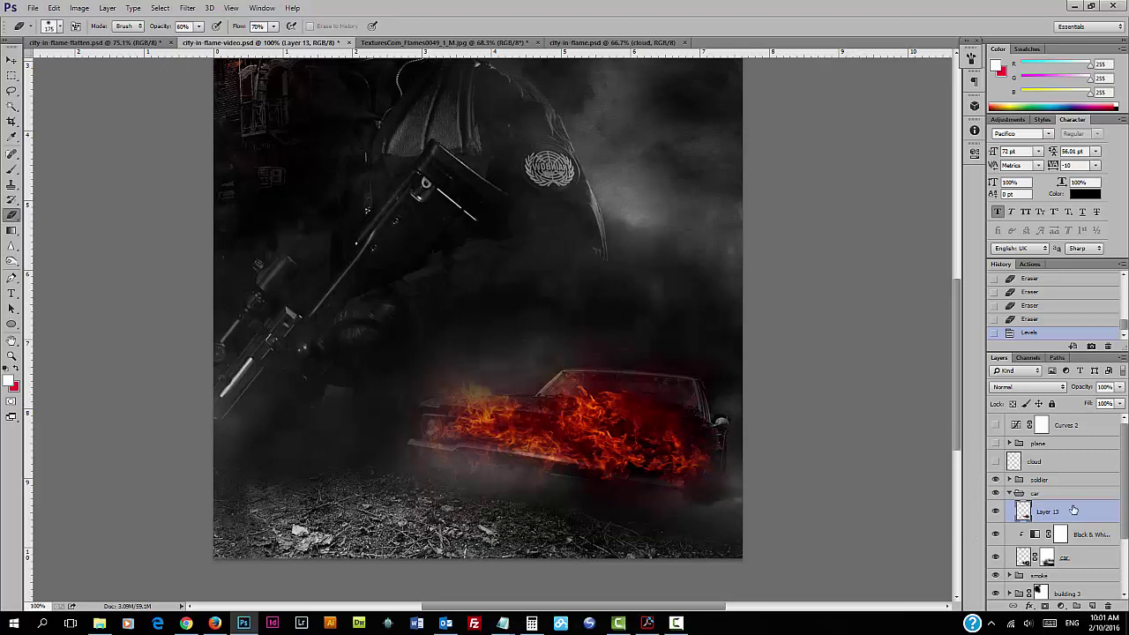
# - Set Layer 13's blend mode to Screen
pyautogui.doubleClick(1073, 510)
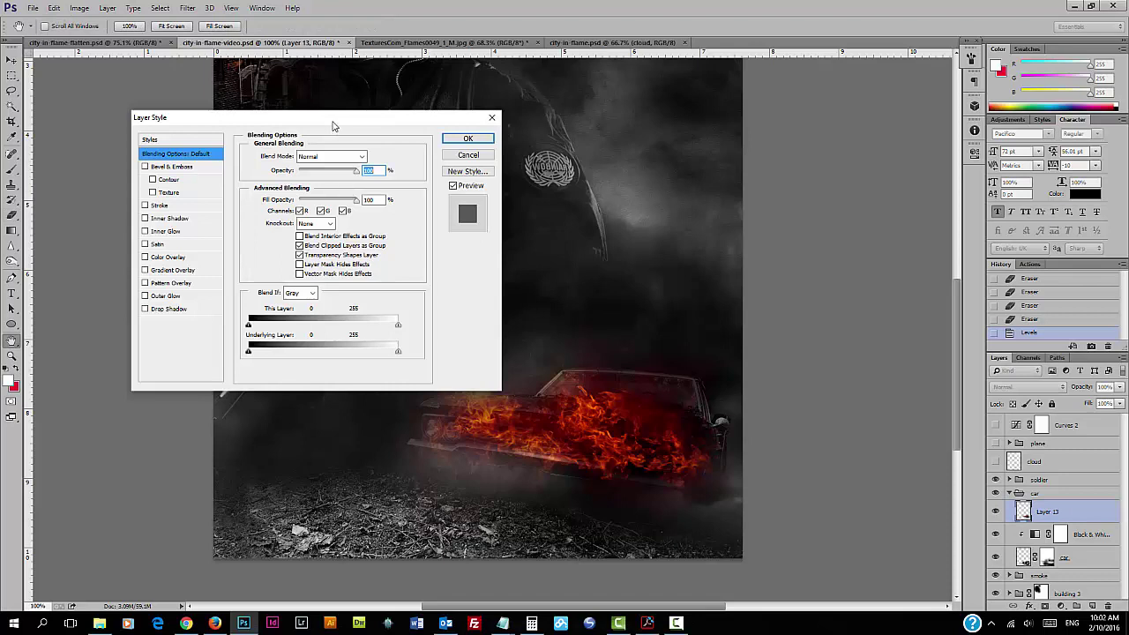
pyautogui.click(330, 156)
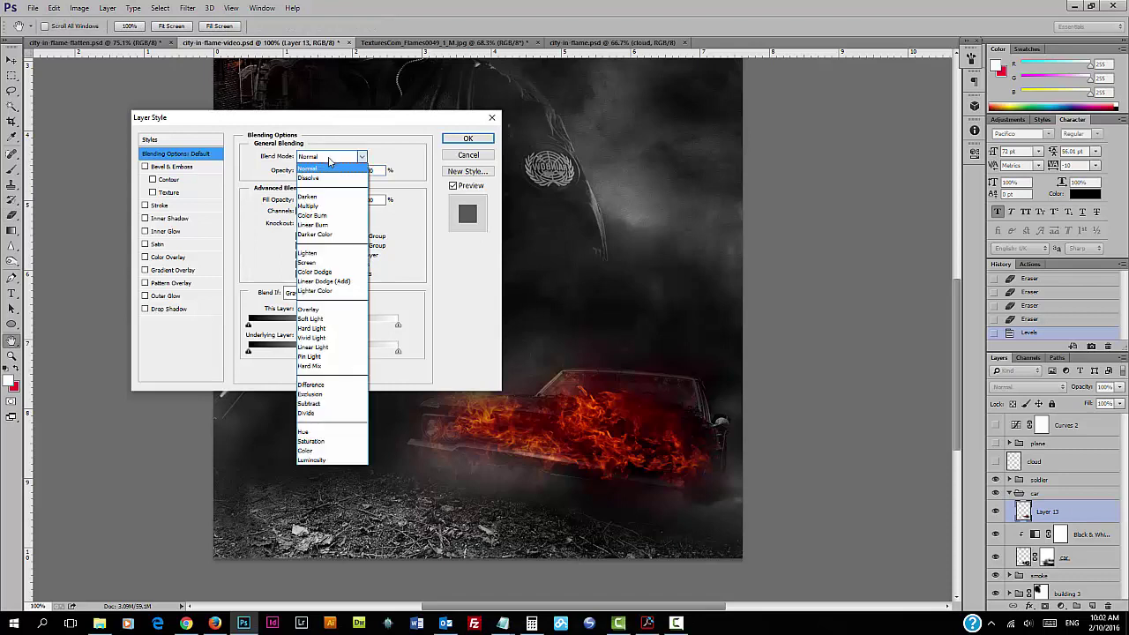
pyautogui.click(338, 263)
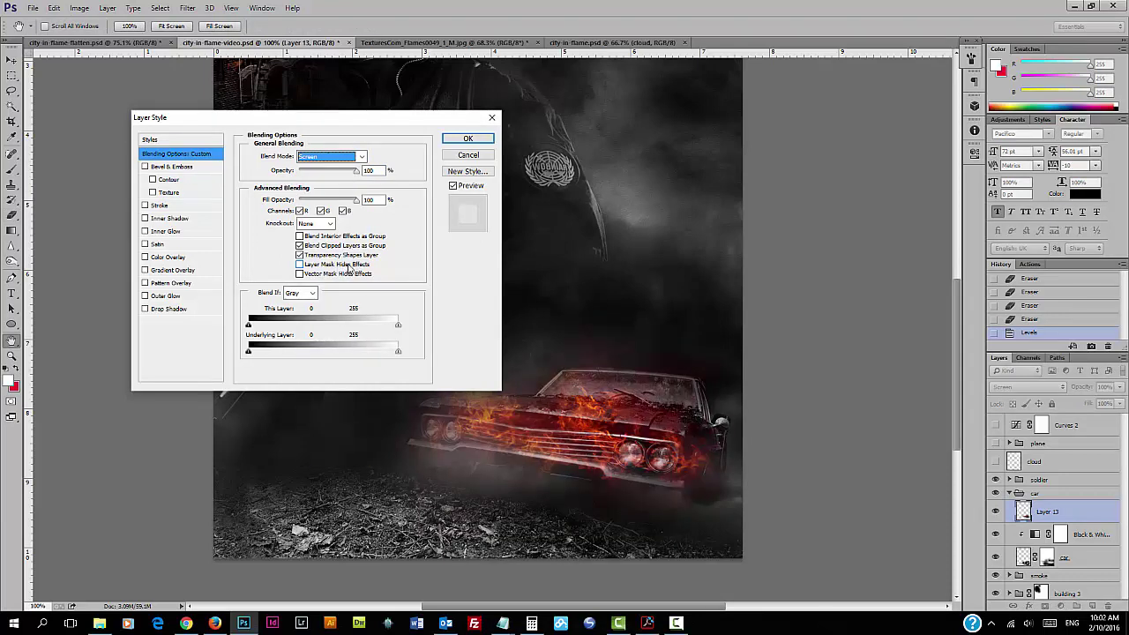
pyautogui.click(465, 139)
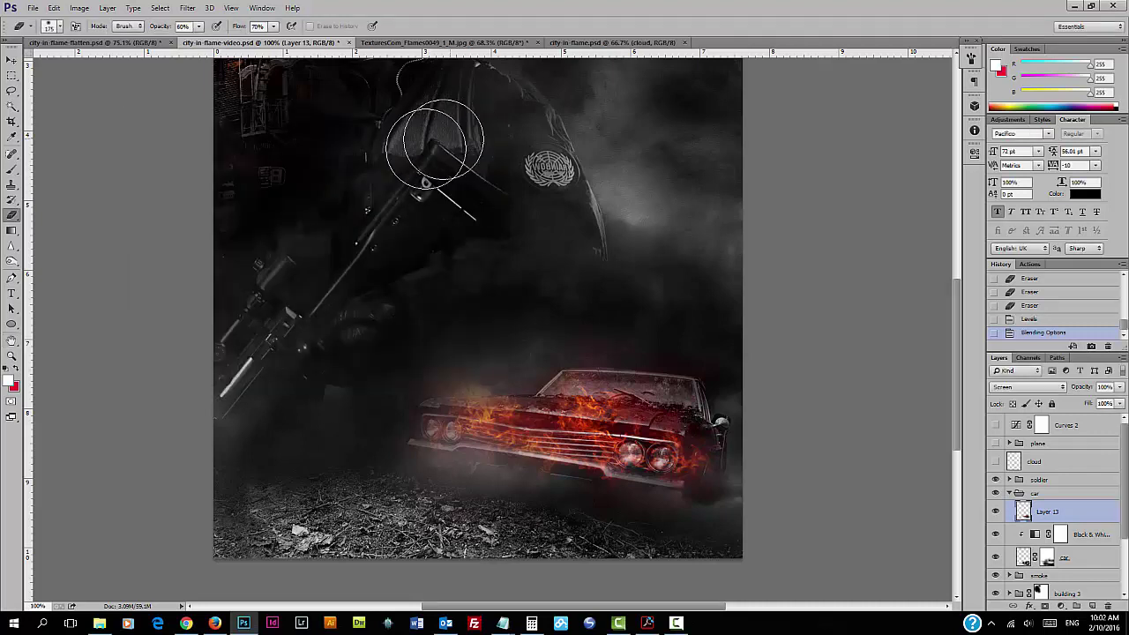
# - Duplicate the flames twice, creating Layer 13 copy and Layer 13 copy 2
pyautogui.rightClick(1073, 515)
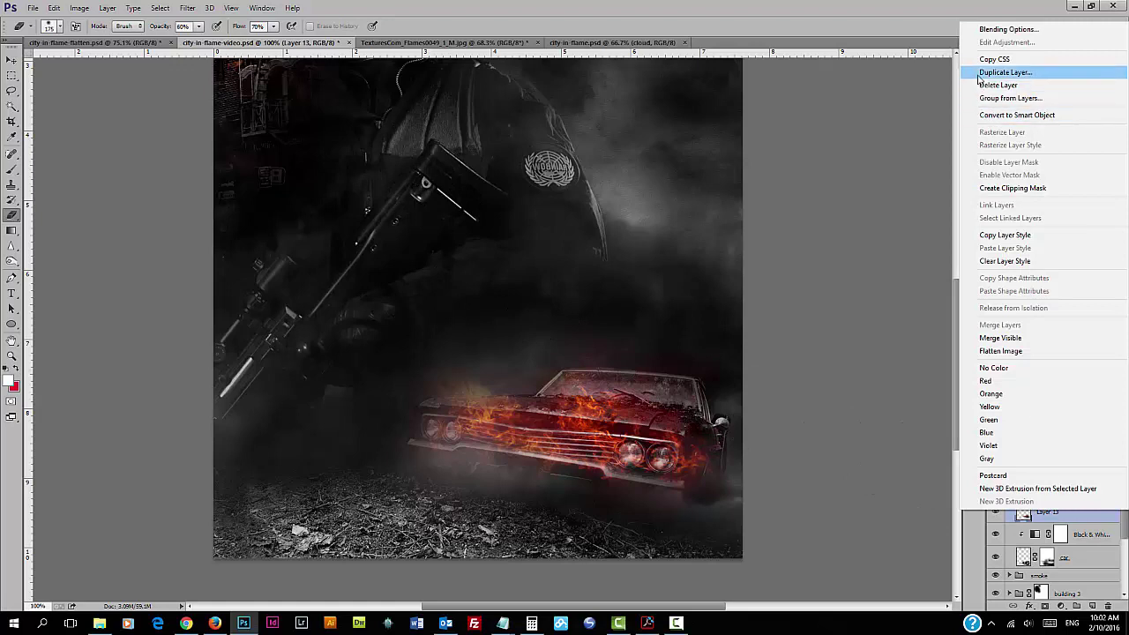
pyautogui.click(1006, 72)
pyautogui.click(667, 193)
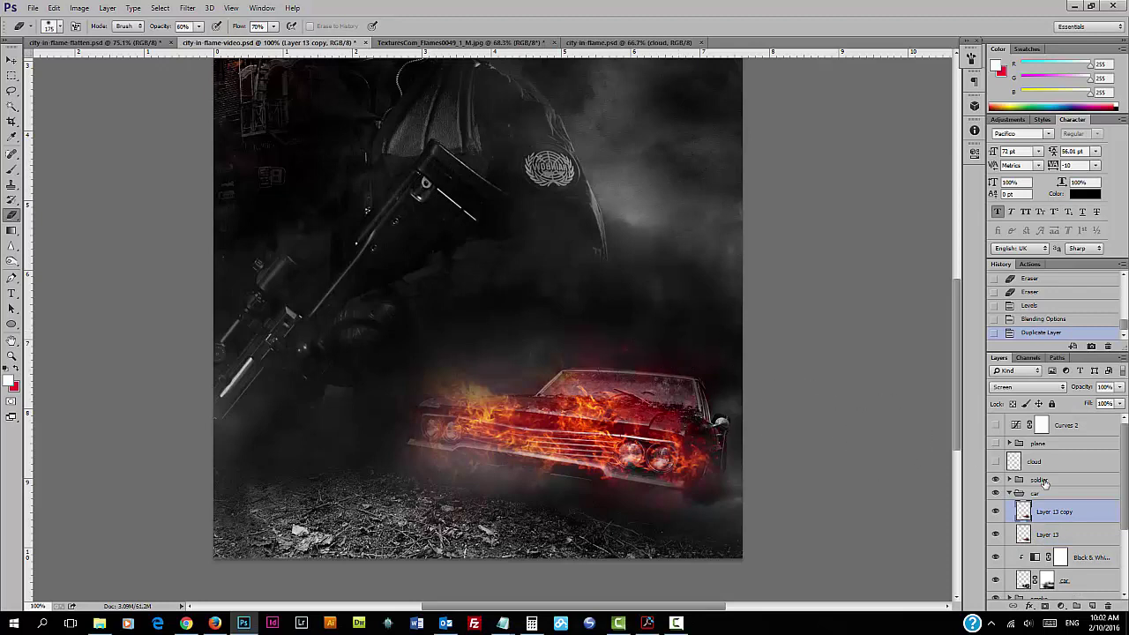
pyautogui.rightClick(1104, 521)
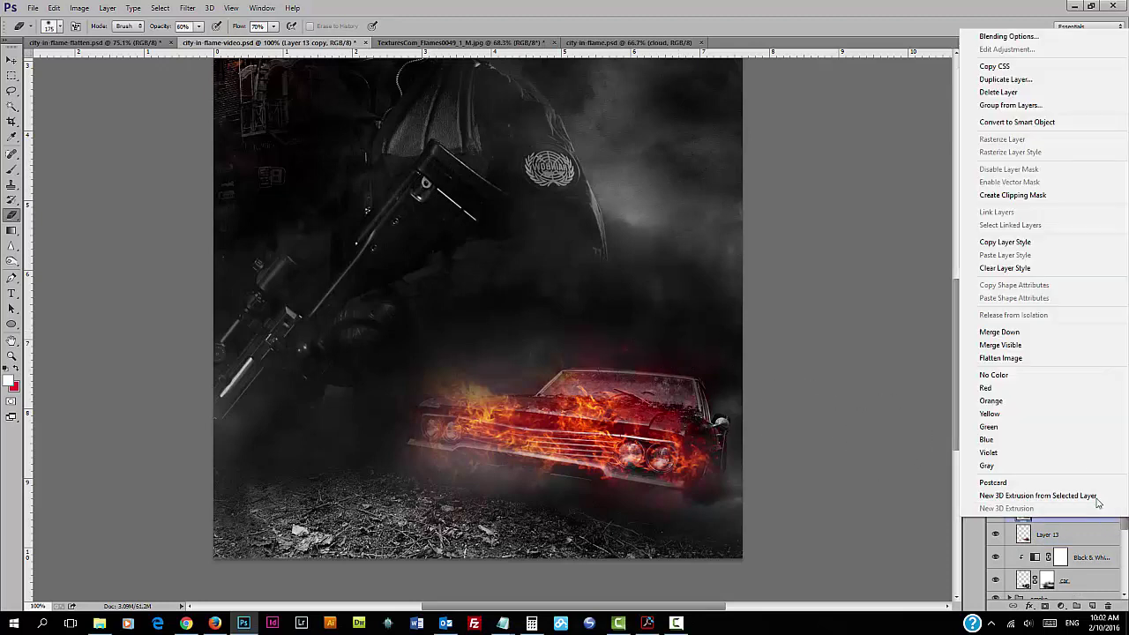
pyautogui.click(1005, 79)
pyautogui.click(665, 193)
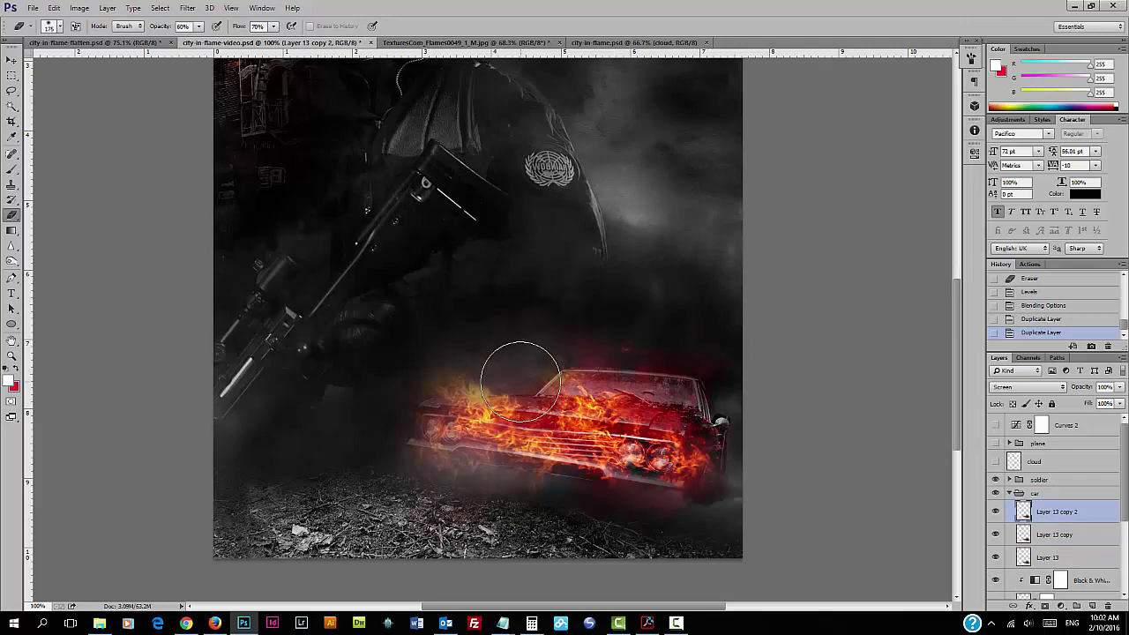
# - Duplicate Layer 13 copy 2 to create Layer 13 copy 3
pyautogui.scroll(2, 520, 380)
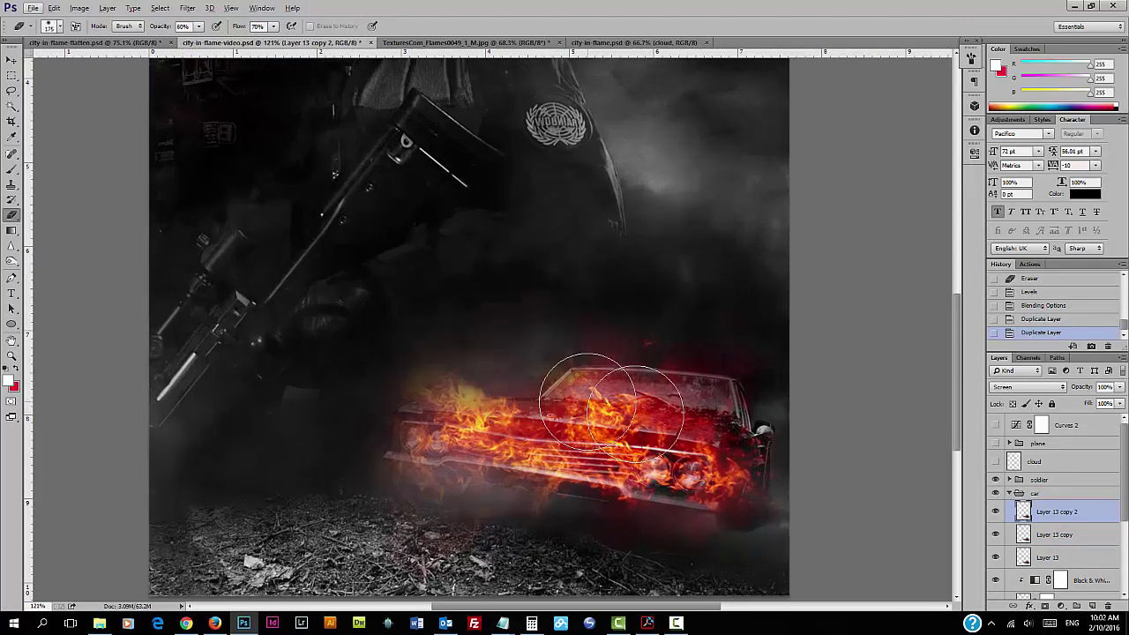
pyautogui.rightClick(1098, 512)
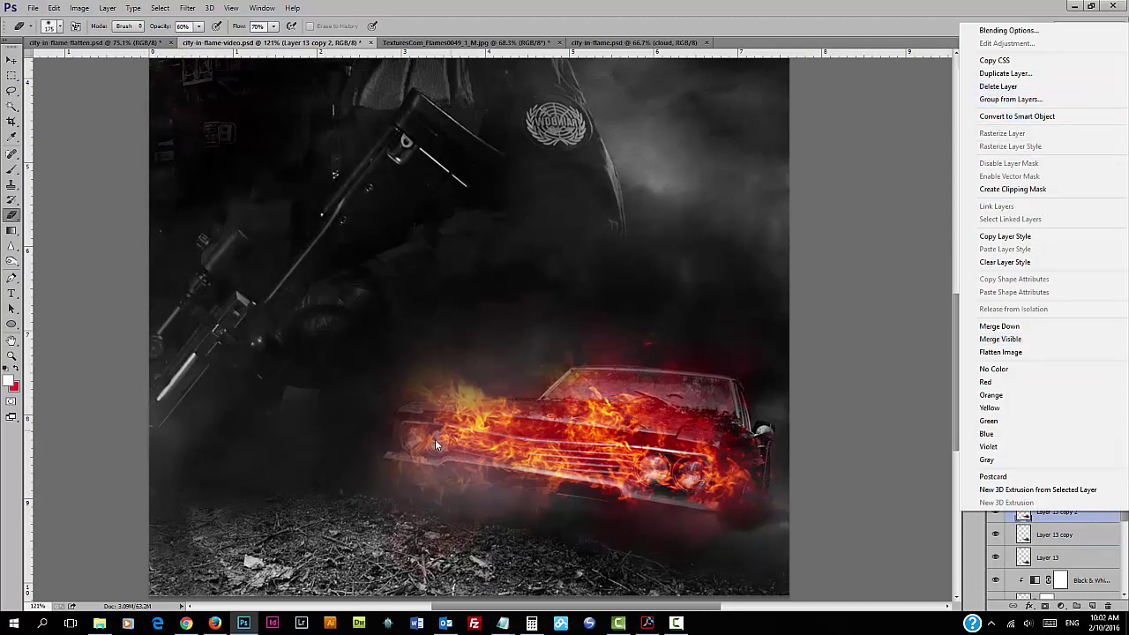
pyautogui.click(1003, 75)
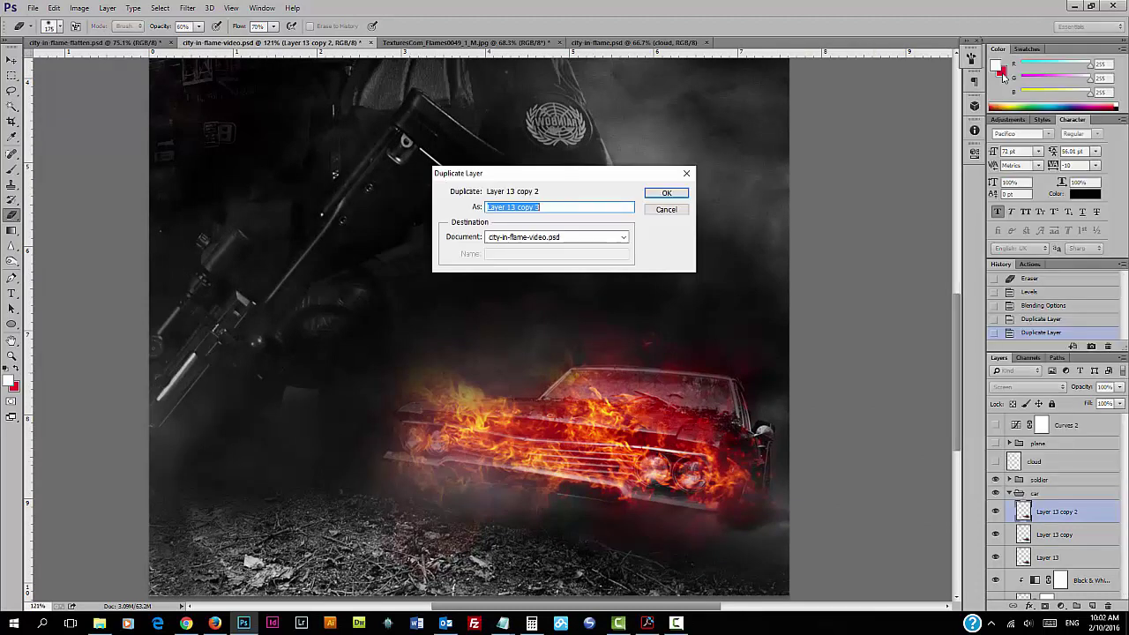
pyautogui.click(666, 192)
pyautogui.click(11, 59)
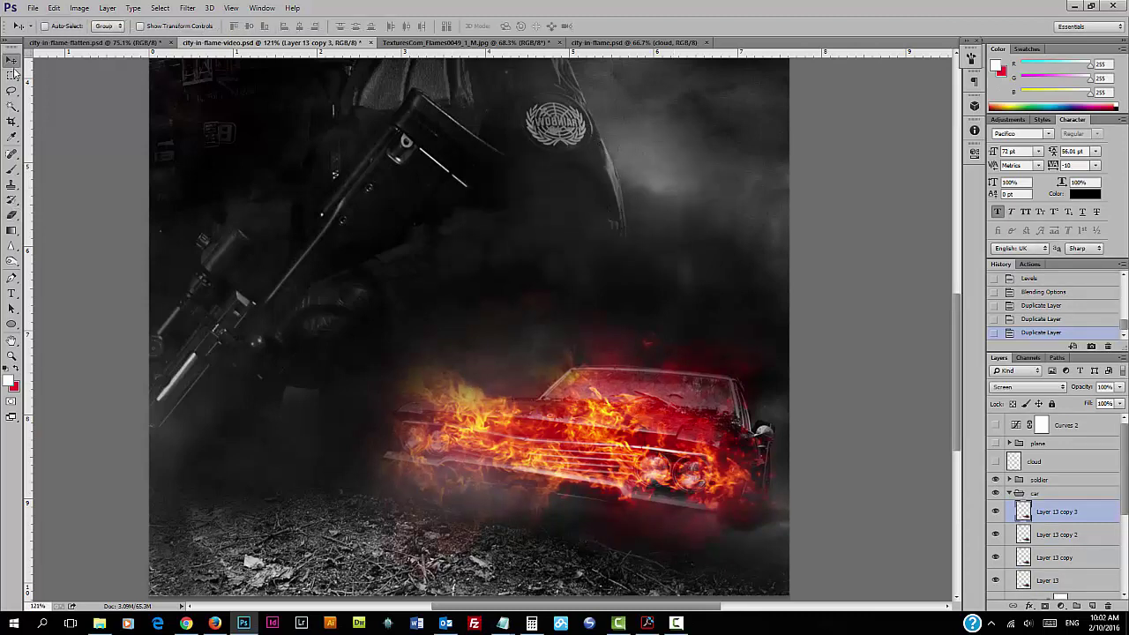
# - Move Layer 13 copy 3 left onto the ground, scale it about 85% and tilt it −3.74°
pyautogui.moveTo(593, 441); pyautogui.dragTo(361, 480)
pyautogui.hotkey('ctrl', 't')
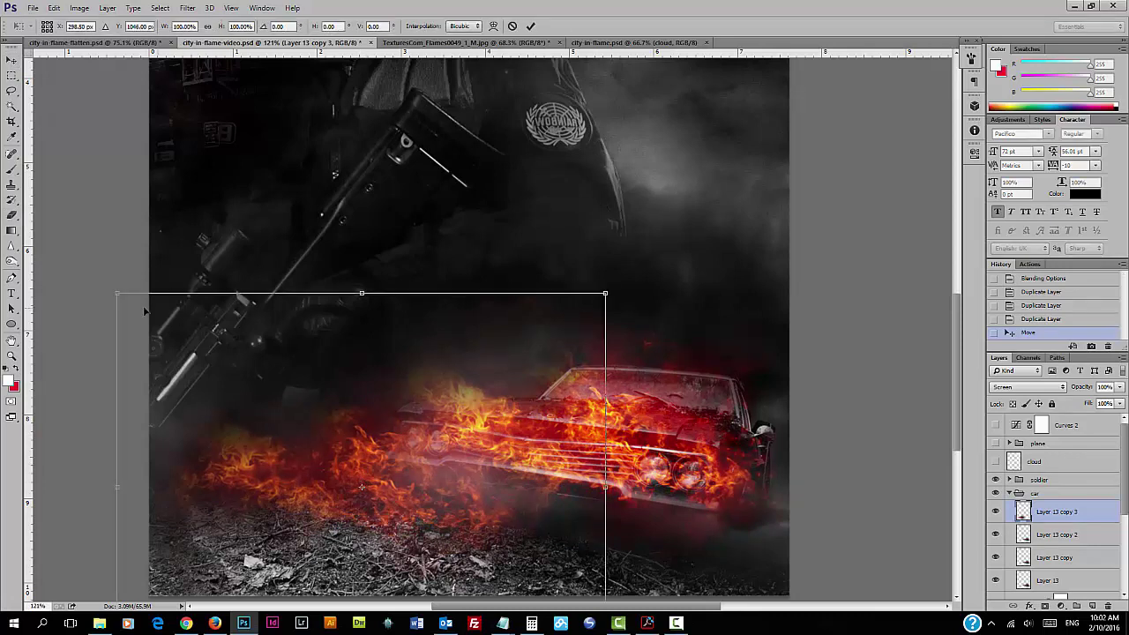
pyautogui.moveTo(113, 293); pyautogui.dragTo(156, 330)
pyautogui.moveTo(670, 491); pyautogui.dragTo(672, 456)
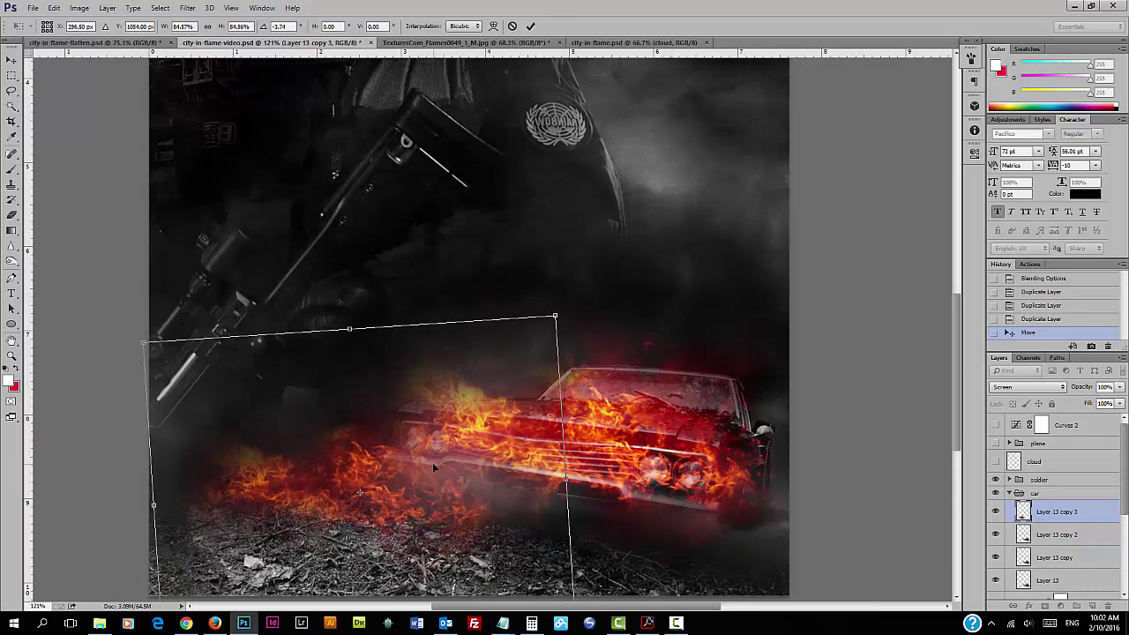
pyautogui.moveTo(432, 462); pyautogui.dragTo(431, 485)
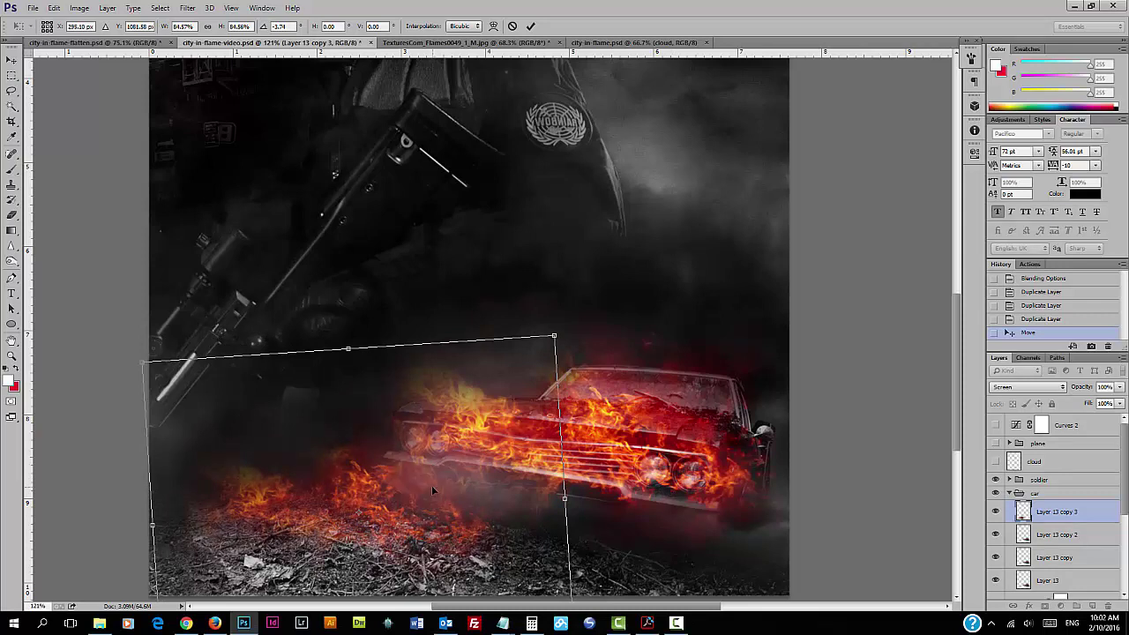
pyautogui.press('Return')
pyautogui.scroll(-2, 530, 367)
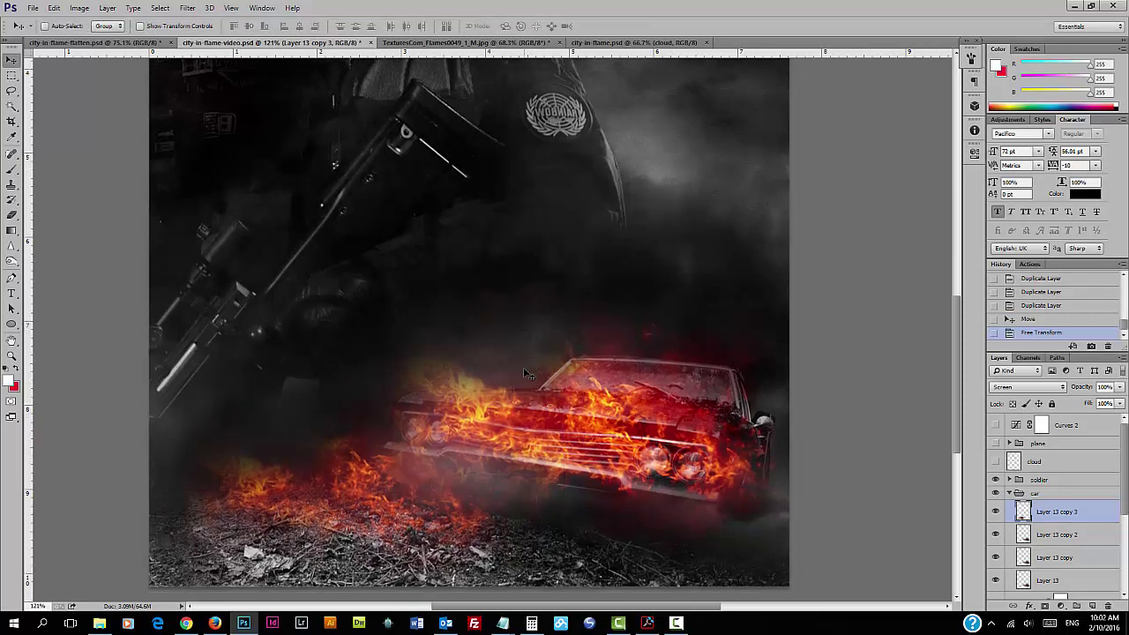
# - Erase the ground flames' edges so they fade into the debris left of the car
pyautogui.click(11, 214)
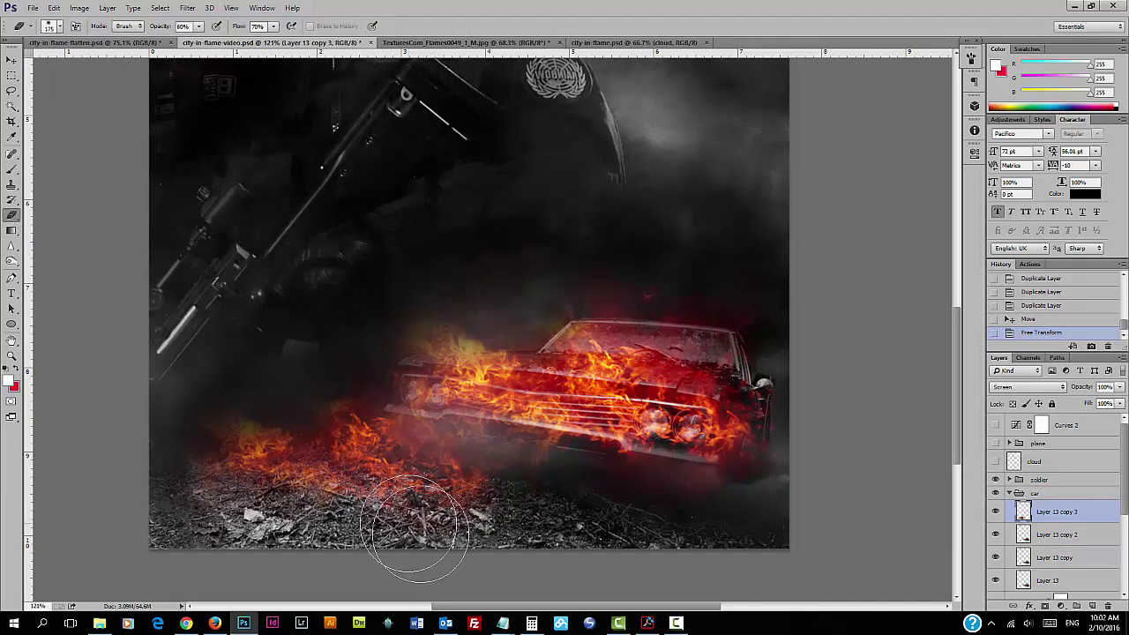
pyautogui.moveTo(414, 527)
pyautogui.mouseDown()
pyautogui.moveTo(456, 503)
pyautogui.moveTo(456, 491)
pyautogui.moveTo(389, 500)
pyautogui.moveTo(328, 480)
pyautogui.moveTo(214, 472)
pyautogui.mouseUp()
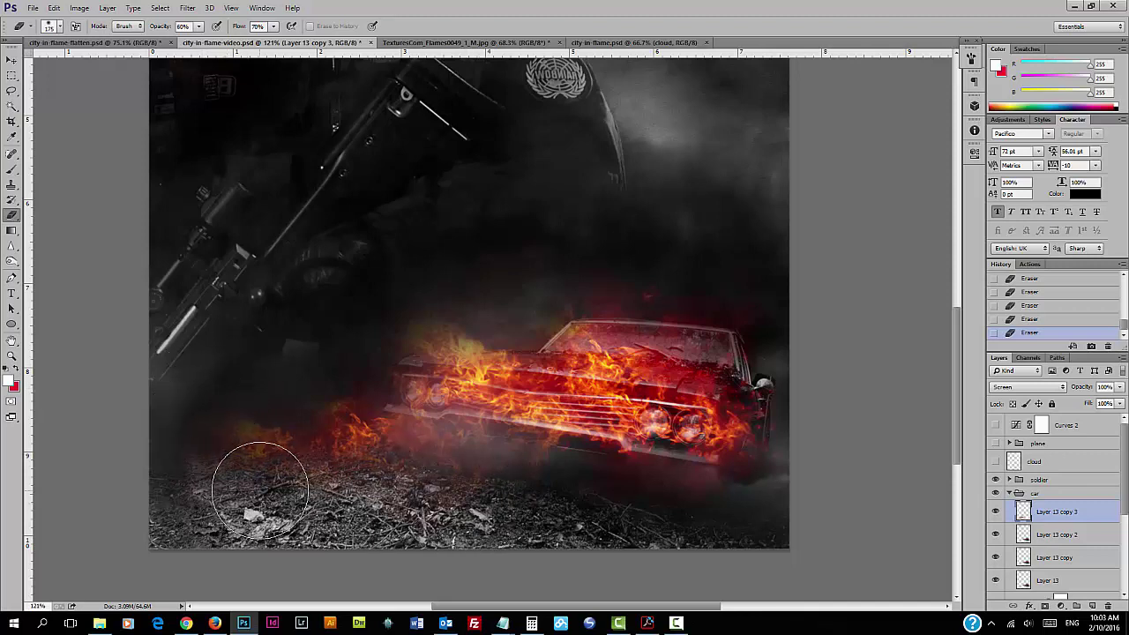
pyautogui.scroll(2, 432, 472)
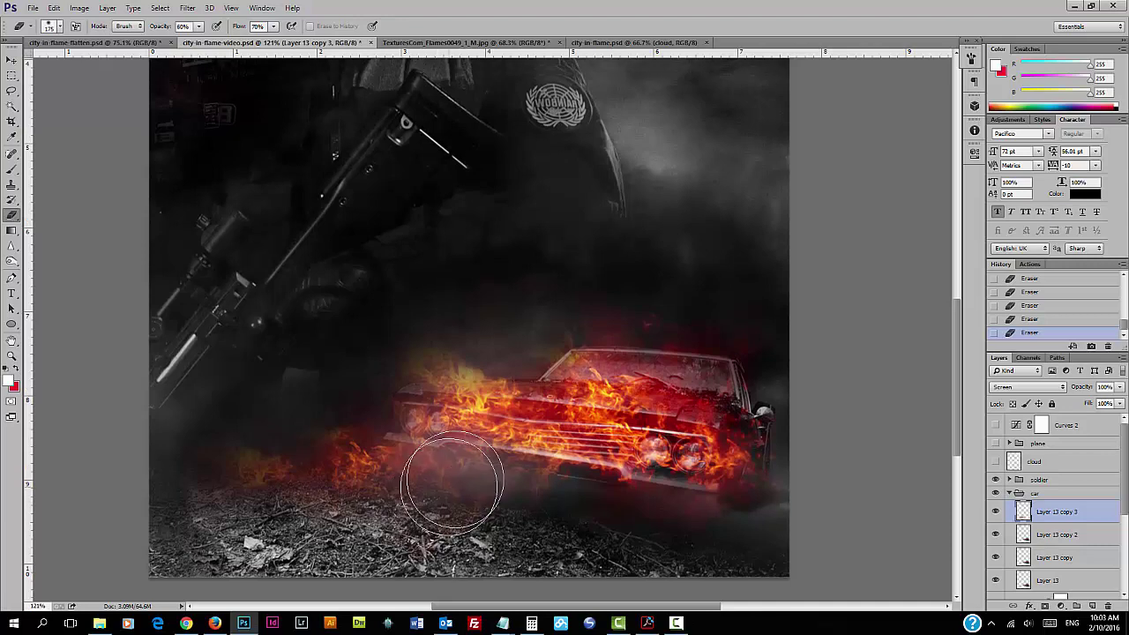
pyautogui.scroll(-2, 467, 411)
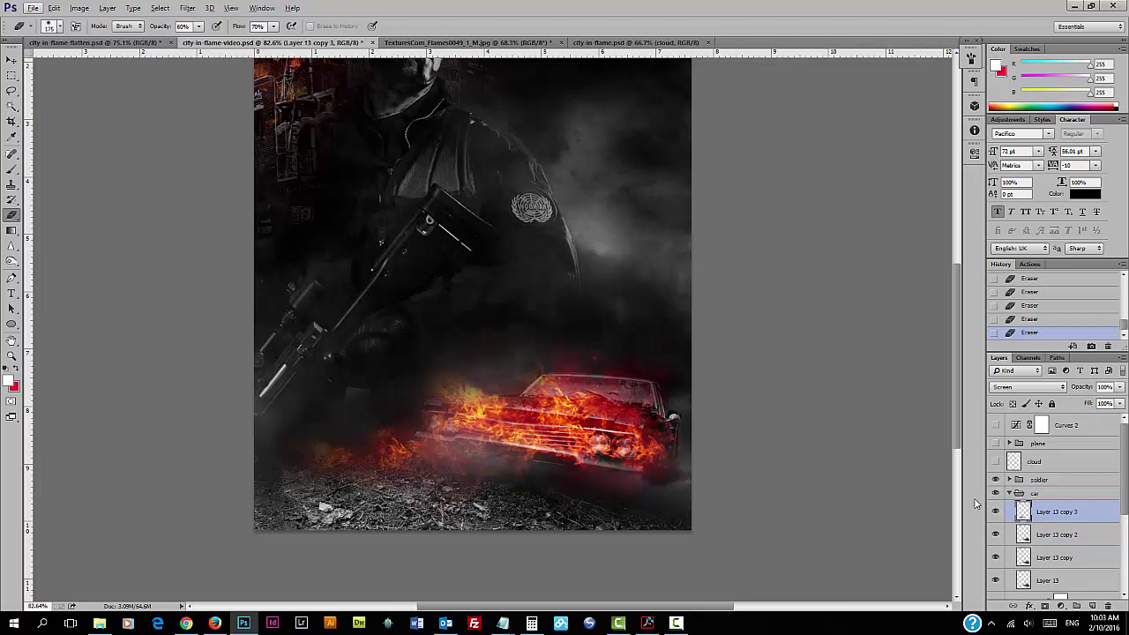
# - Add a Selective Color adjustment layer atop the car group with Reds Cyan at −13
pyautogui.click(1039, 498)
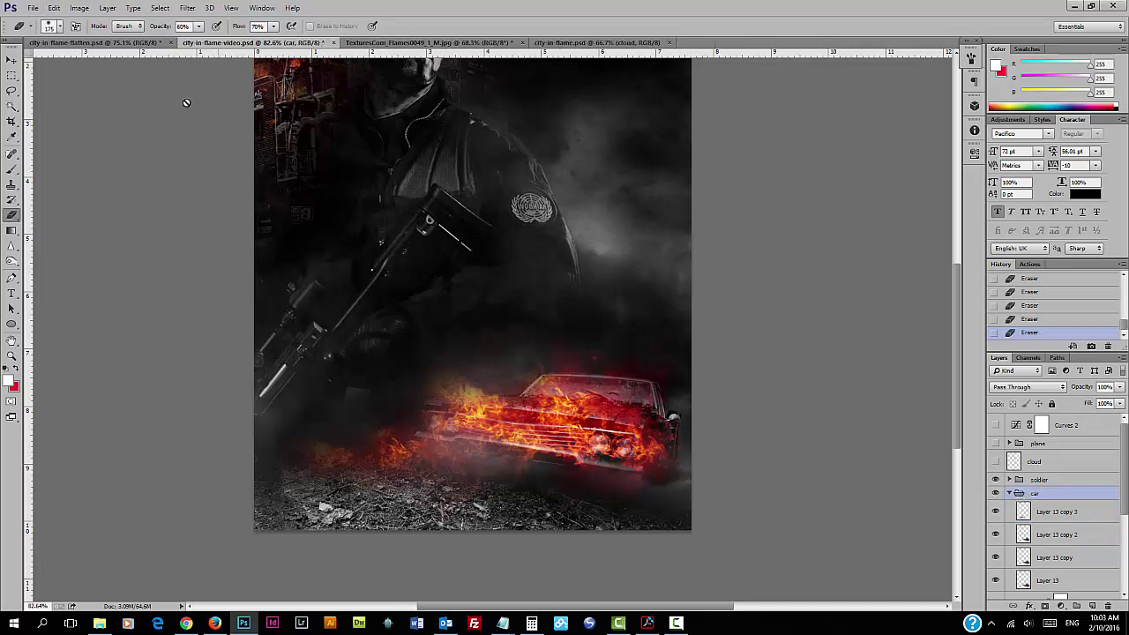
pyautogui.click(107, 9)
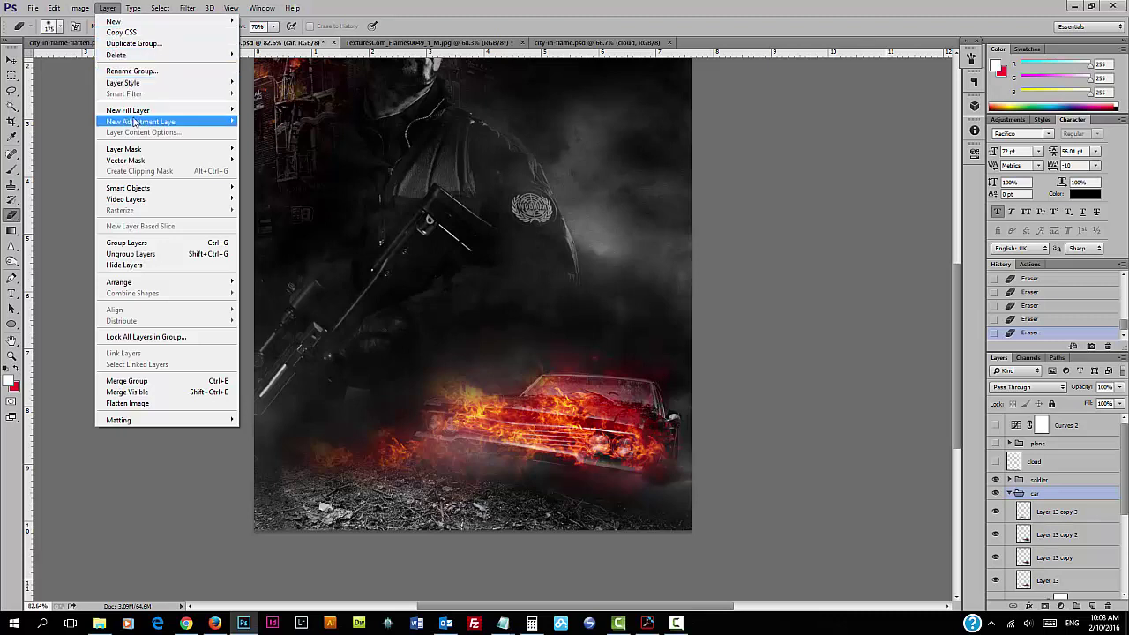
pyautogui.moveTo(134, 122)
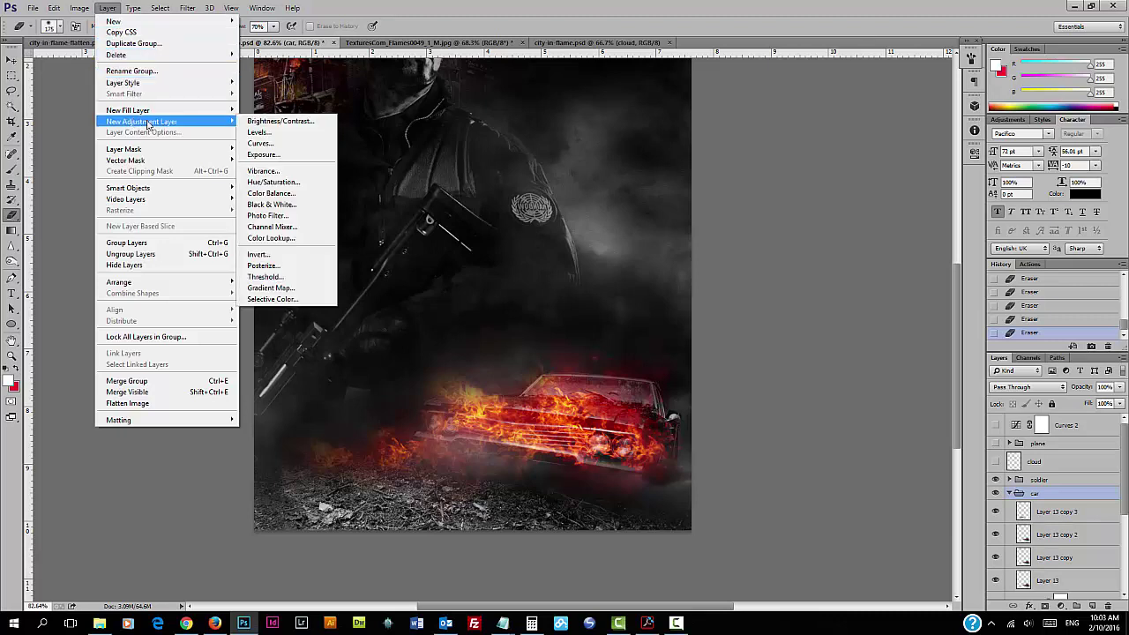
pyautogui.click(310, 302)
pyautogui.moveTo(862, 229); pyautogui.dragTo(865, 229)
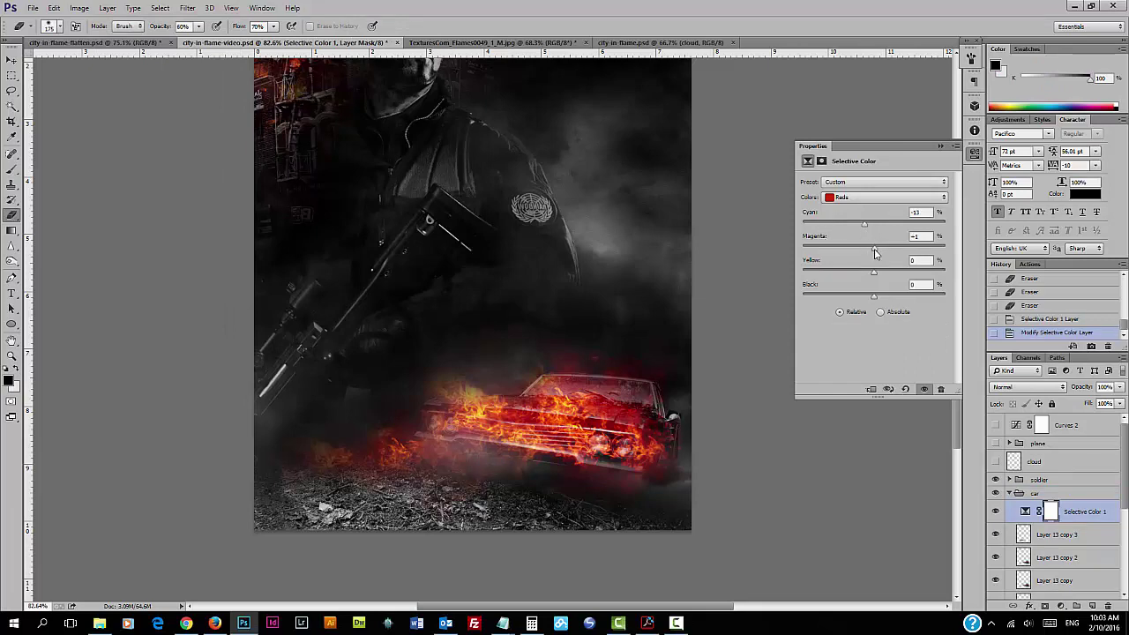
pyautogui.scroll(3, 454, 430)
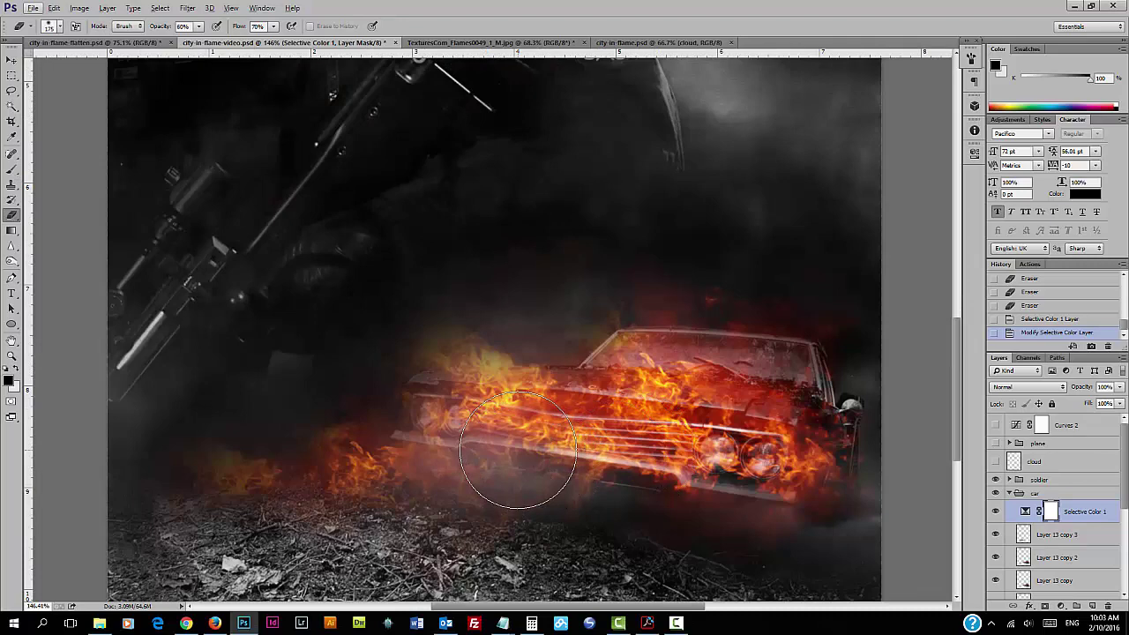
pyautogui.scroll(-1, 494, 436)
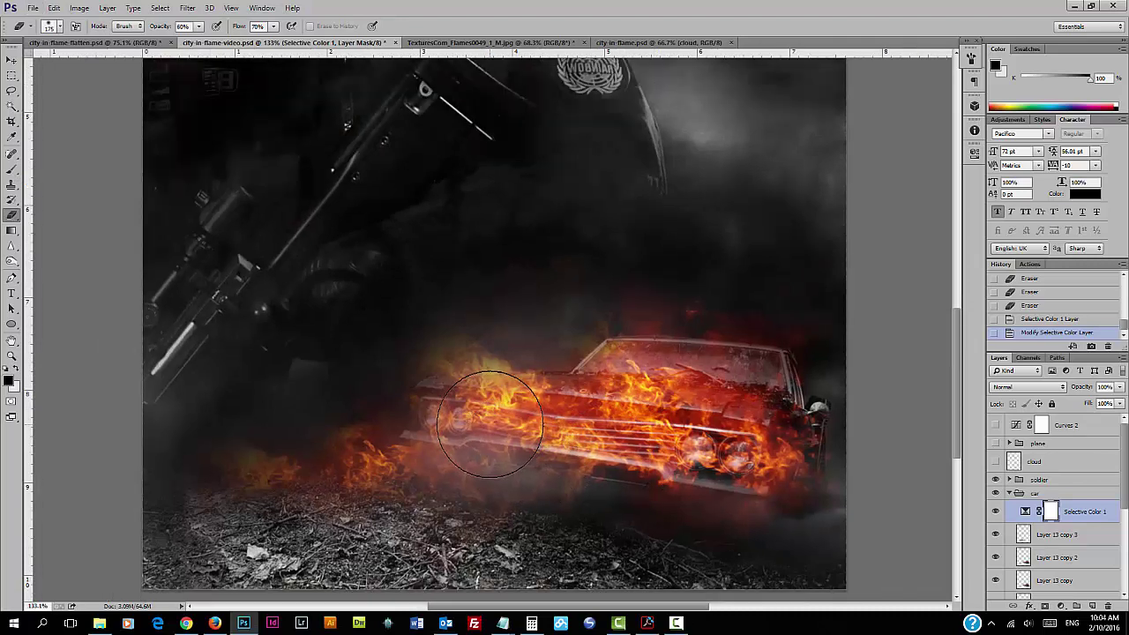
# - Zoom through the city-in-flame-flatten.psd reference poster, then bring up the layered city-in-flame.psd document
pyautogui.click(95, 43)
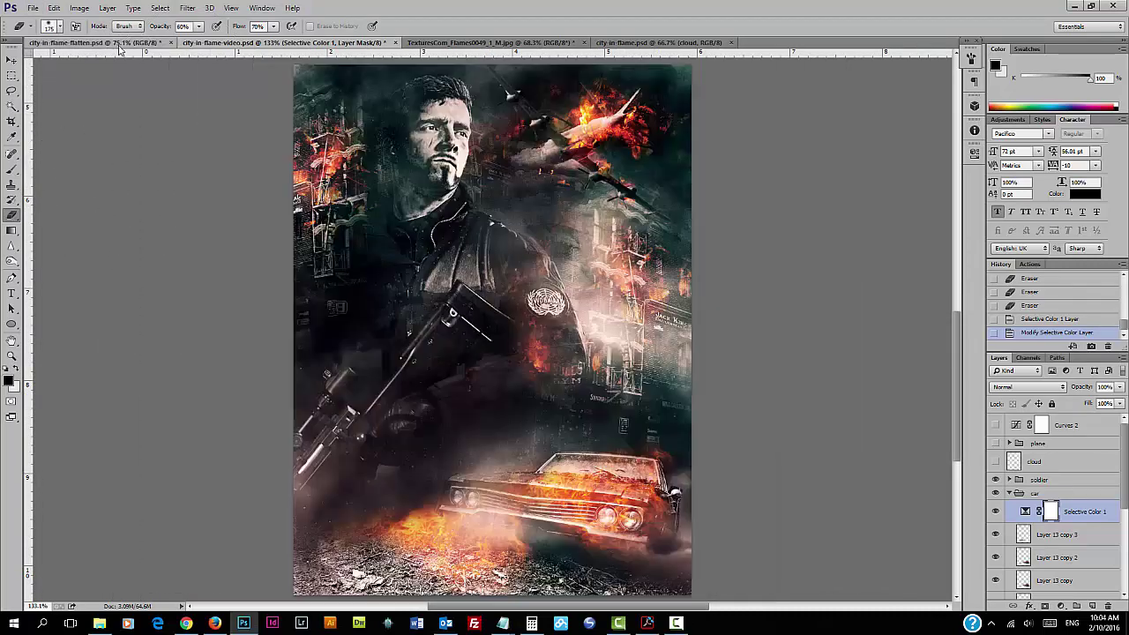
pyautogui.scroll(2, 540, 348)
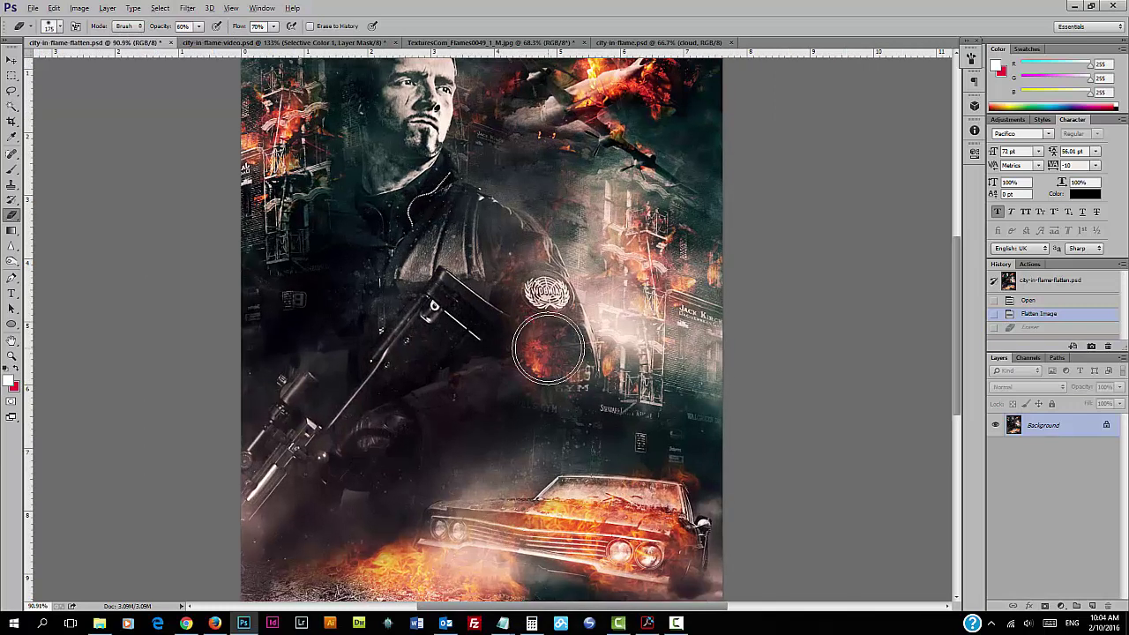
pyautogui.scroll(1, 546, 350)
pyautogui.scroll(1, 529, 344)
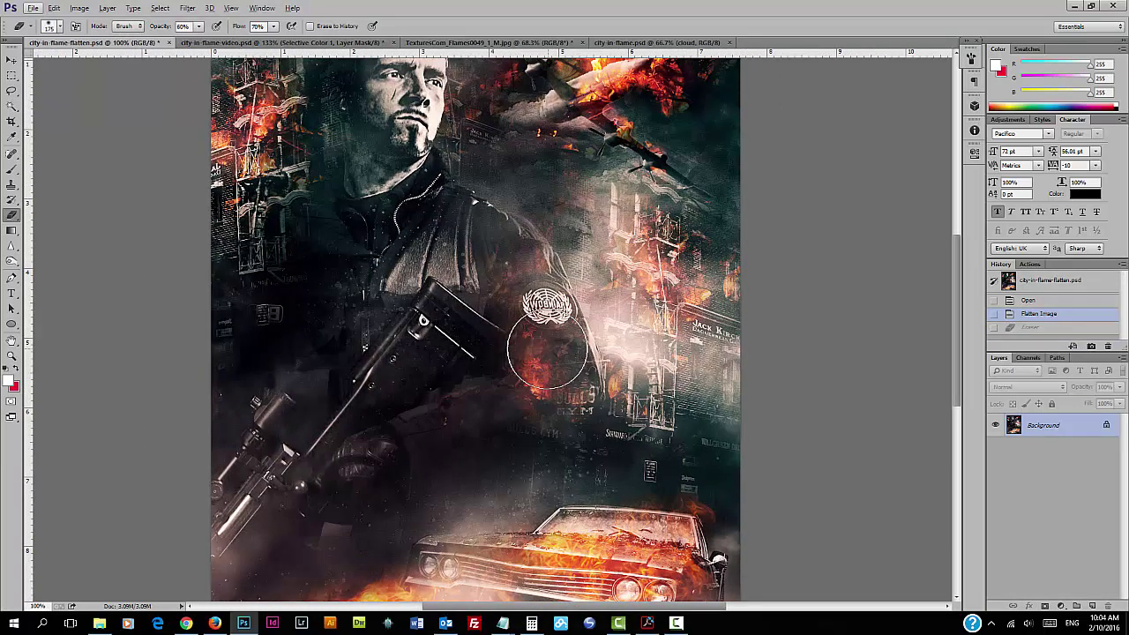
pyautogui.scroll(2, 522, 357)
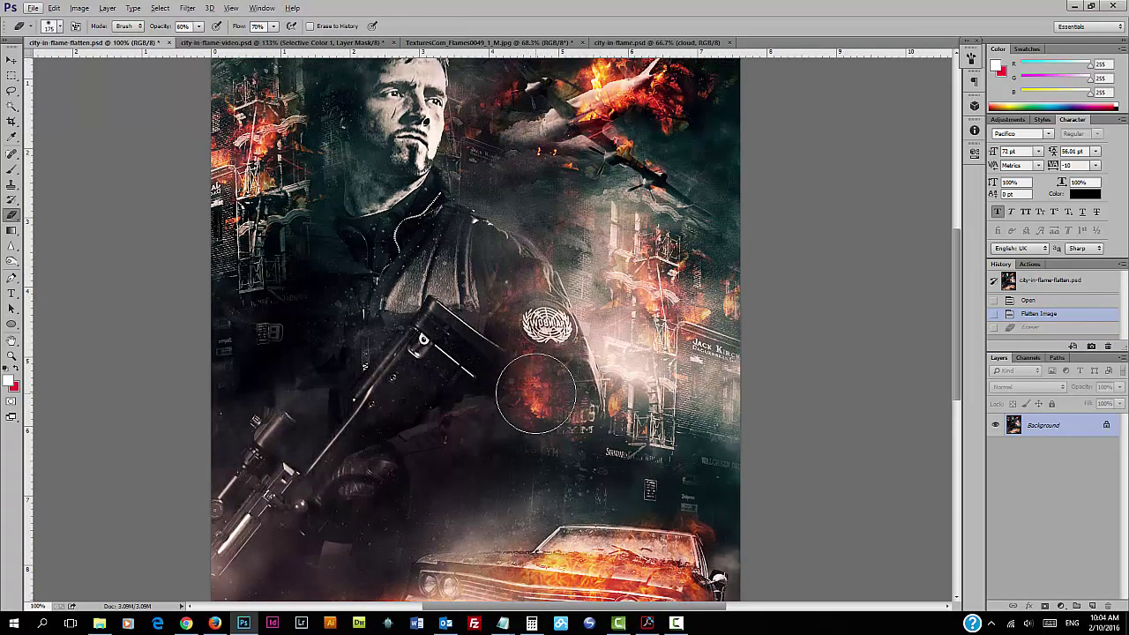
pyautogui.scroll(2, 672, 353)
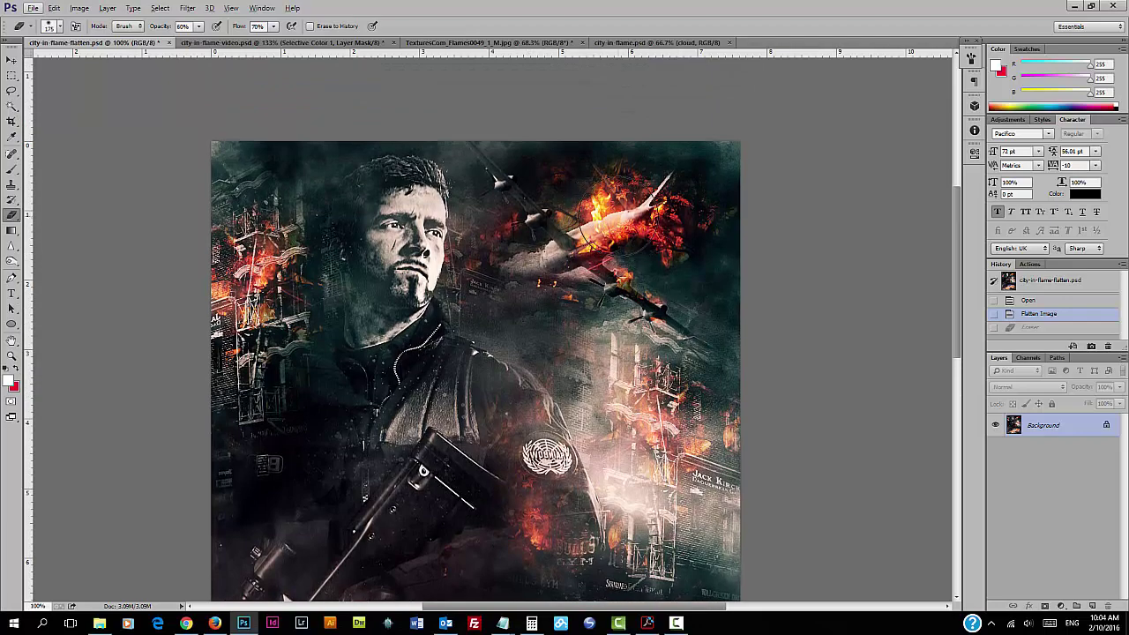
pyautogui.scroll(-8, 574, 227)
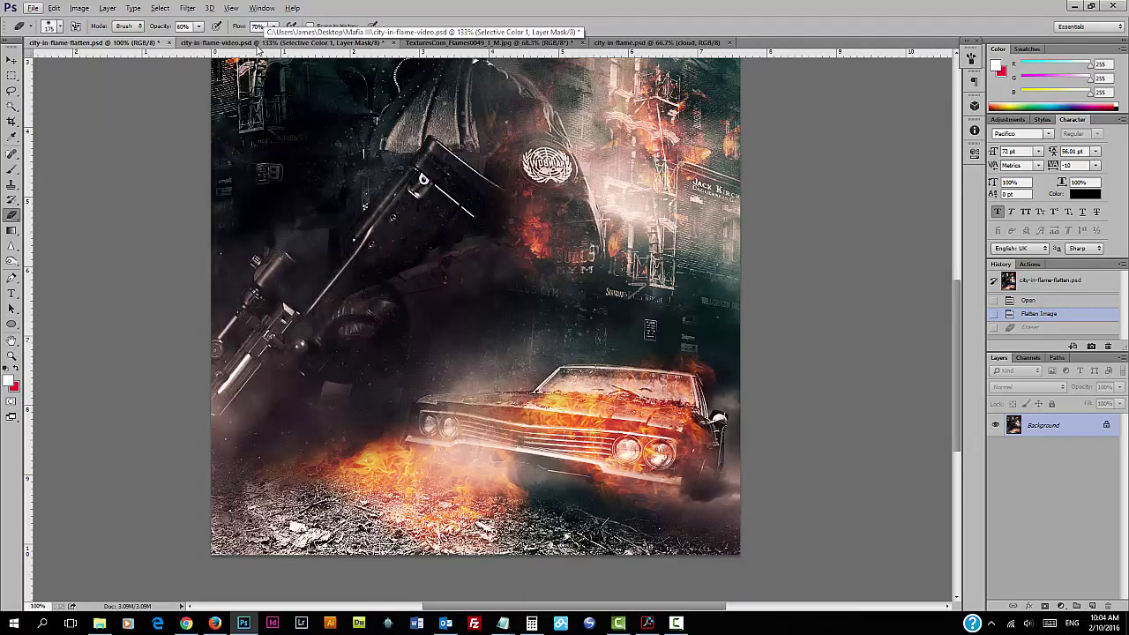
pyautogui.click(259, 43)
pyautogui.click(657, 42)
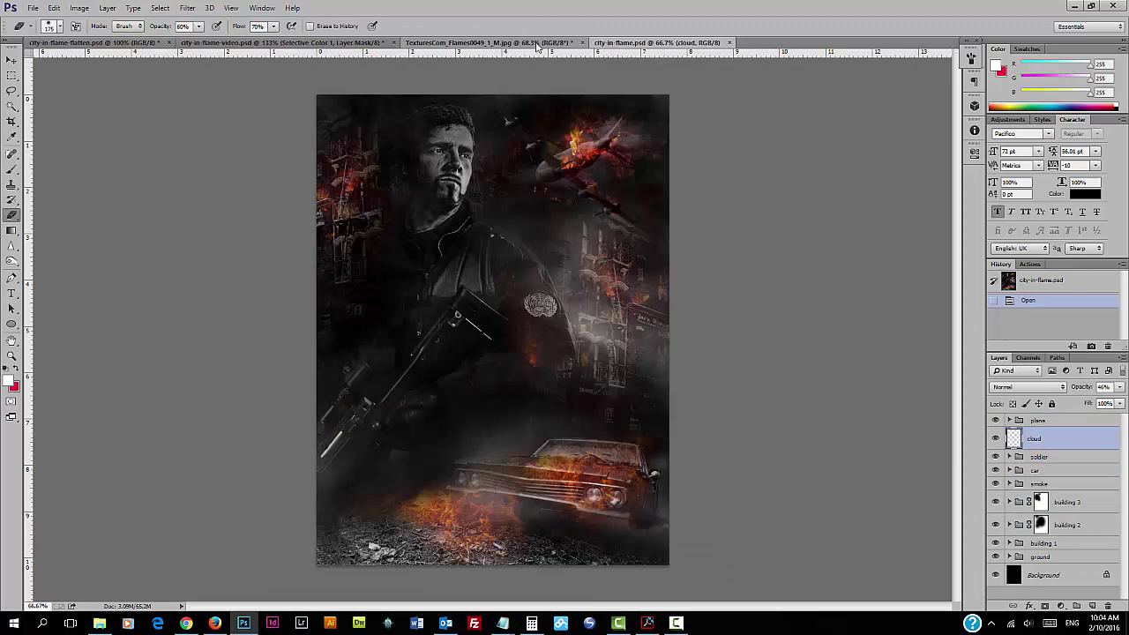
# - View the TexturesCom_Flames image, choose the Lasso tool, and return to city-in-flame-video.psd
pyautogui.click(536, 43)
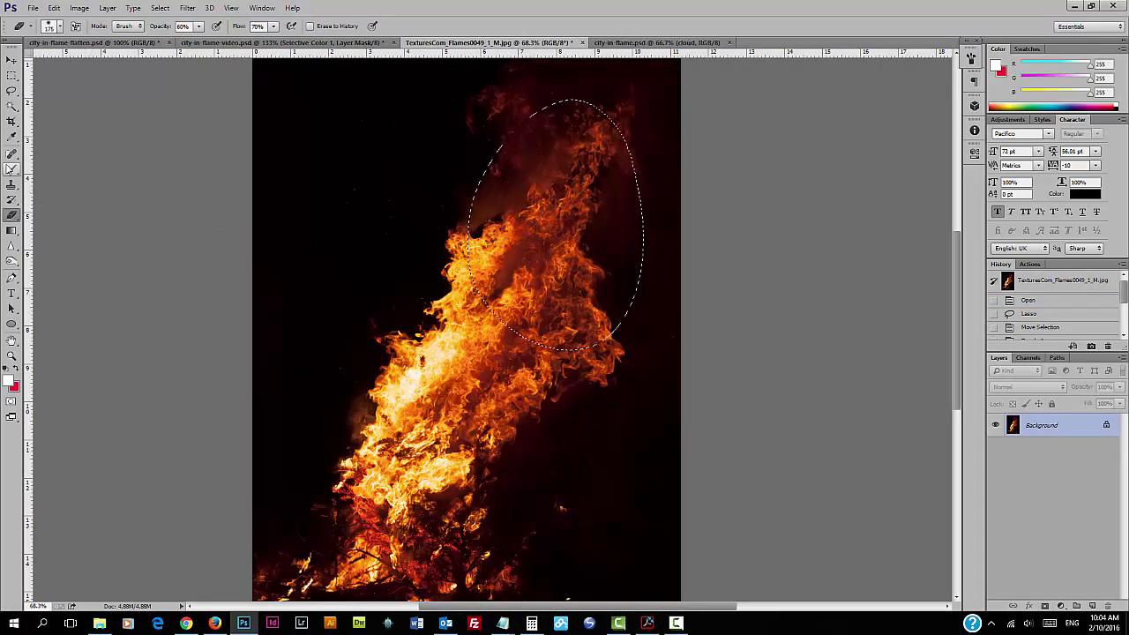
pyautogui.click(11, 91)
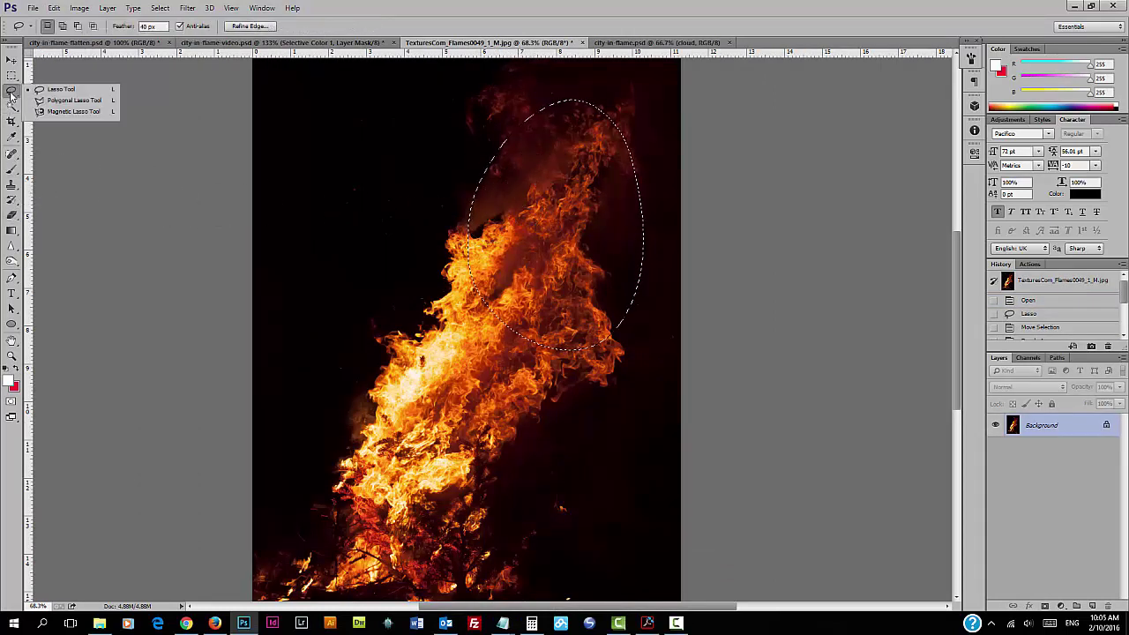
pyautogui.click(219, 44)
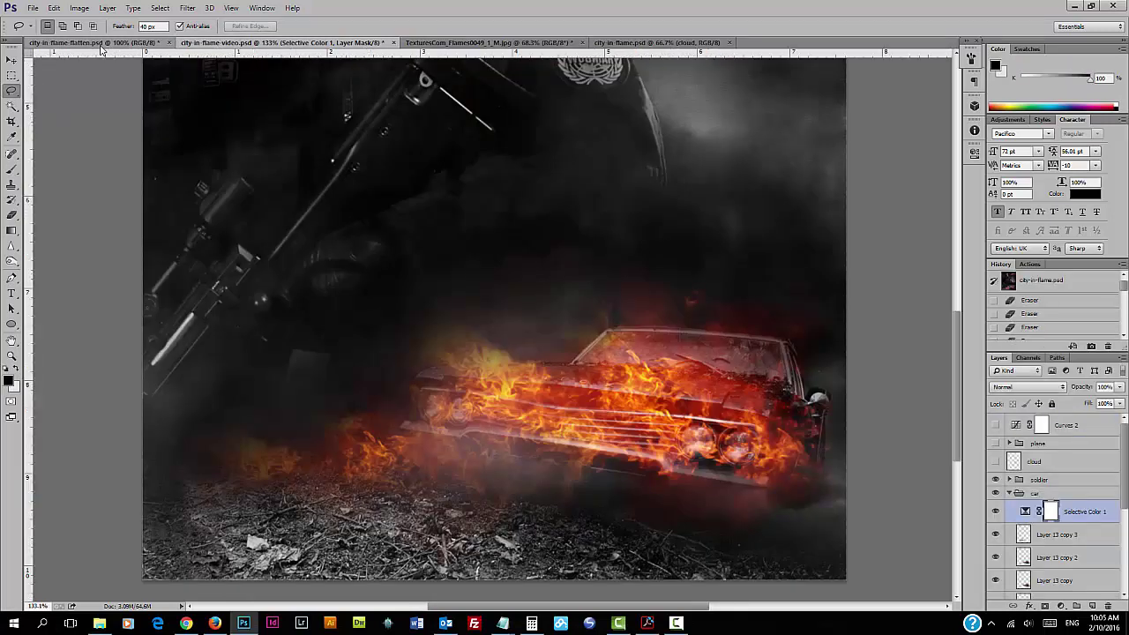
pyautogui.click(1029, 535)
pyautogui.doubleClick(1071, 540)
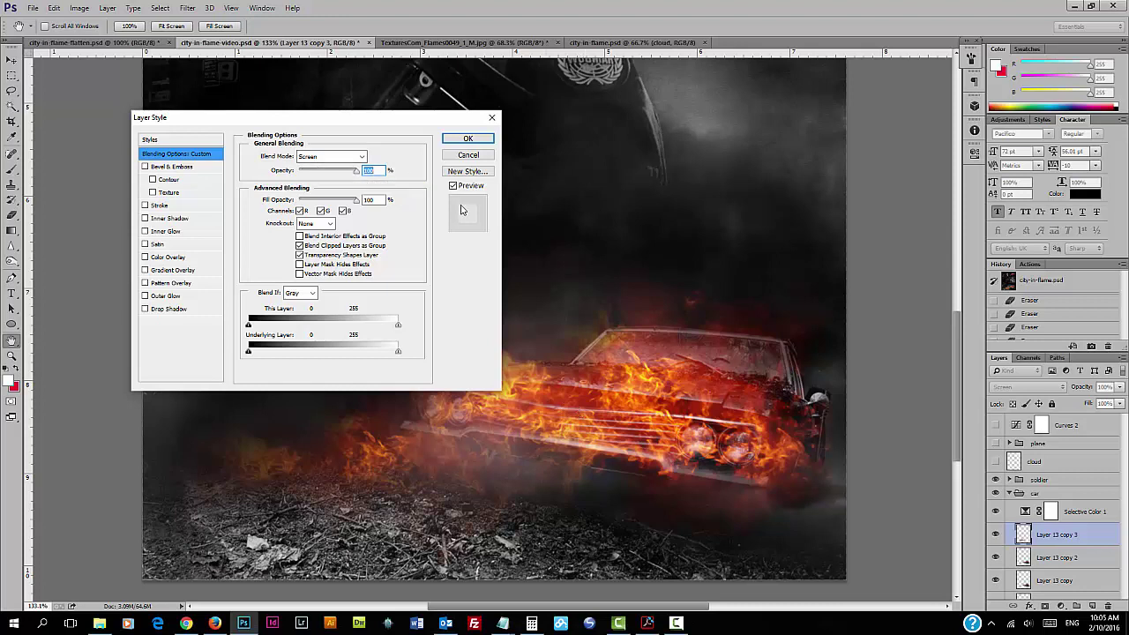
pyautogui.click(467, 139)
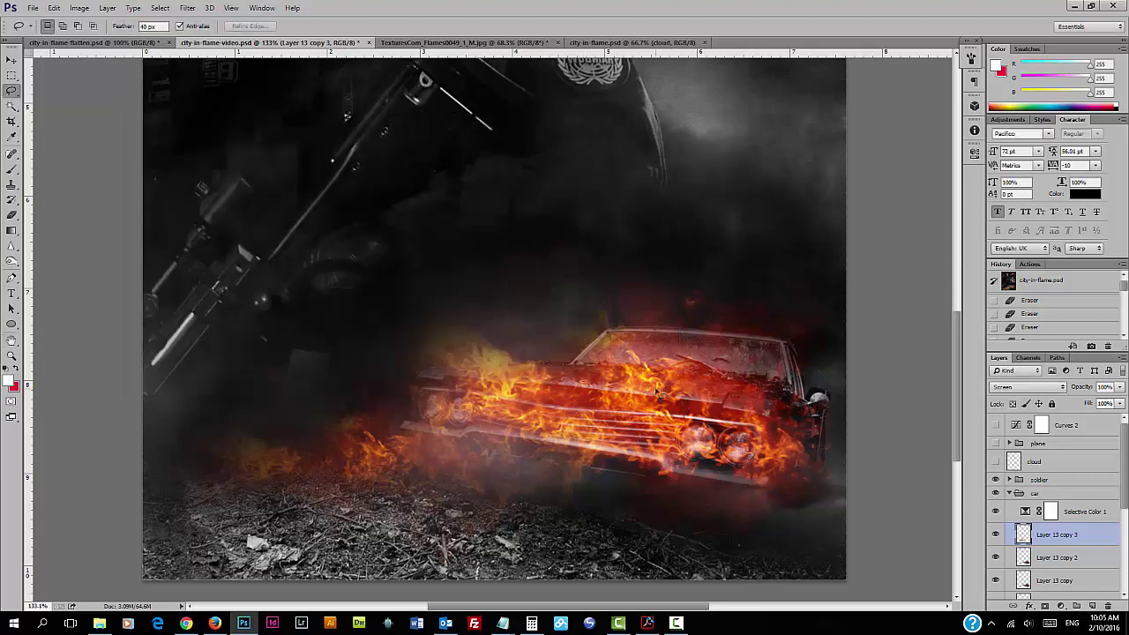